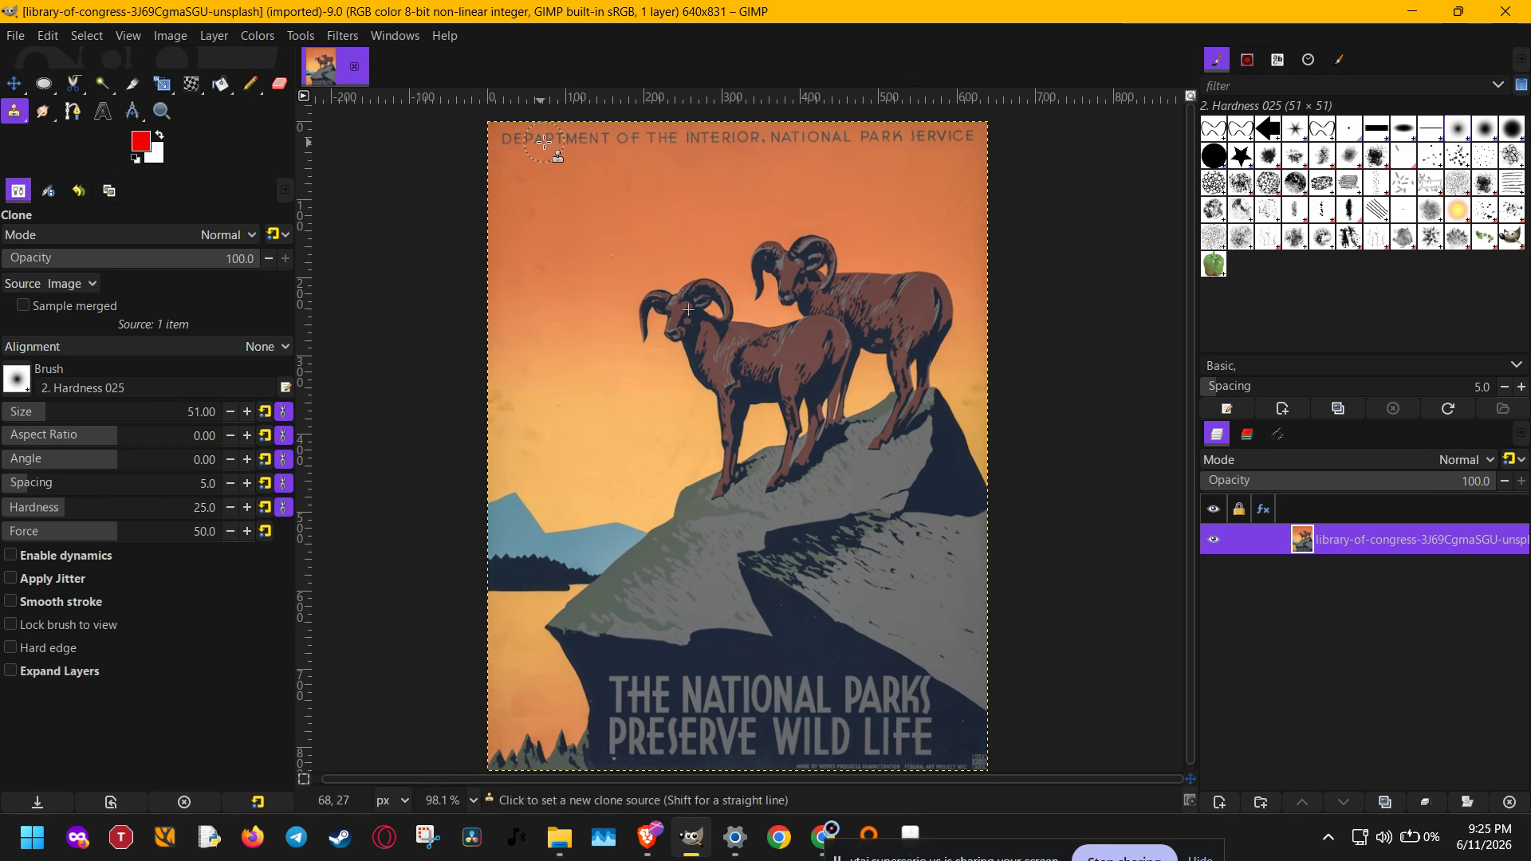
Switch to the Healing tool and set its brush size to 23.
scroll(530, 127, "up", 4, "ctrl")
left_click_drag(525, 231, 493, 402)
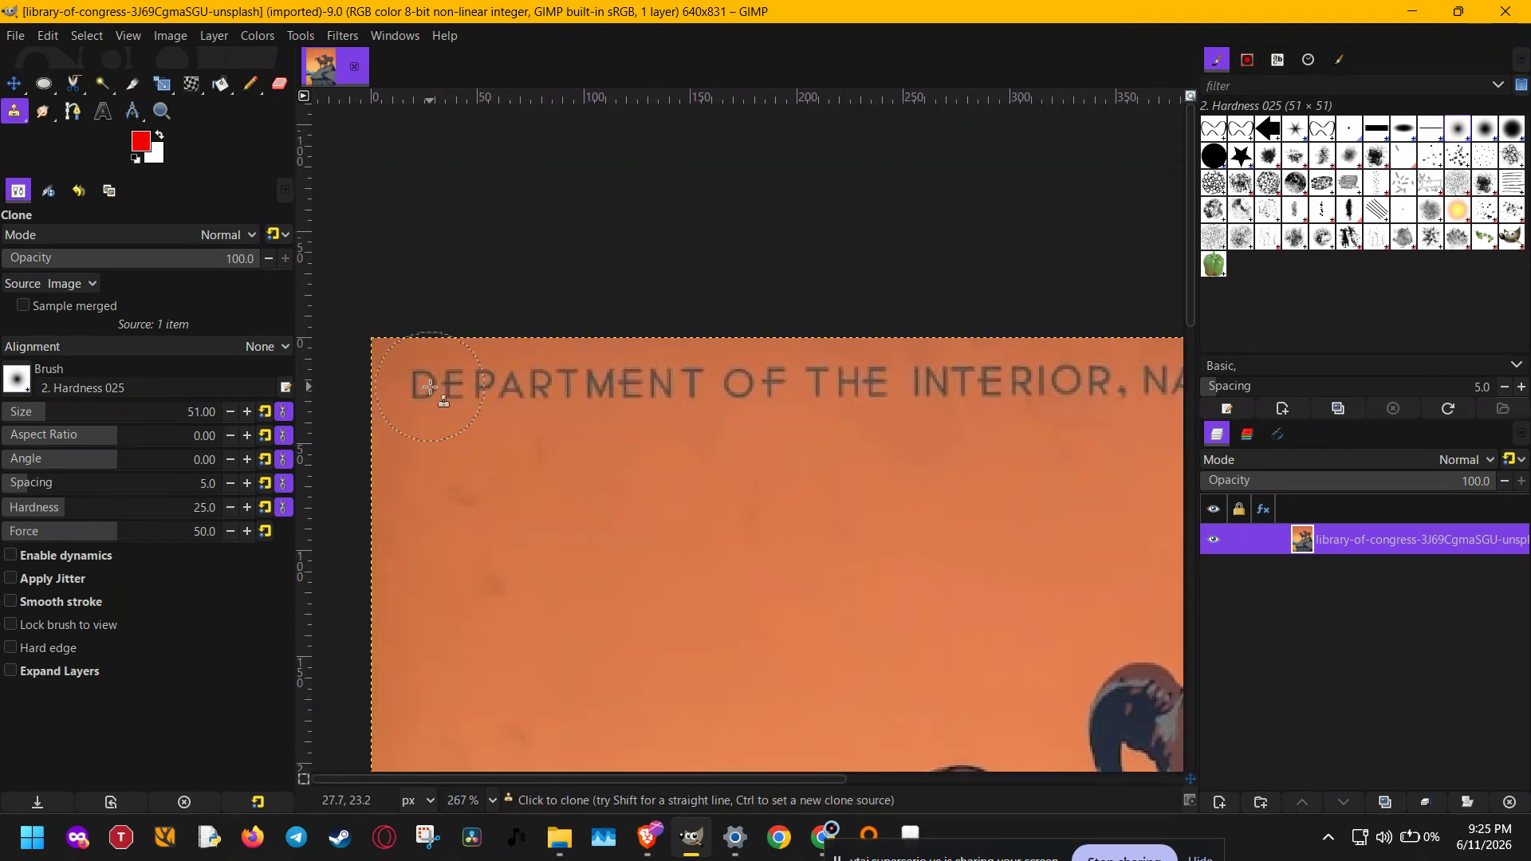
scroll(430, 387, "up", 3, "ctrl")
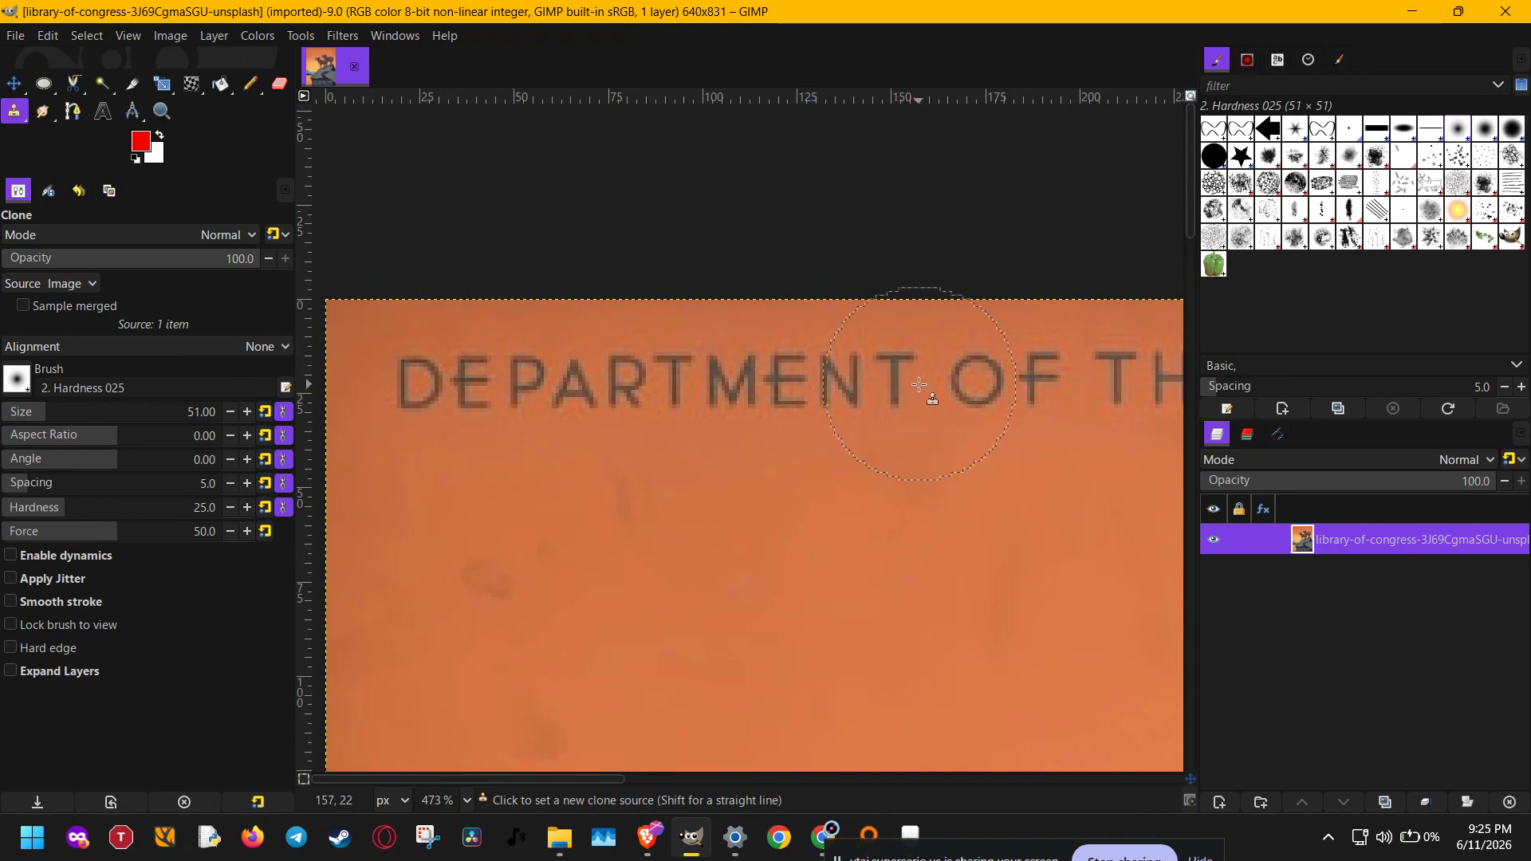
scroll(933, 389, "down", 4, "ctrl")
left_click_drag(940, 386, 719, 480)
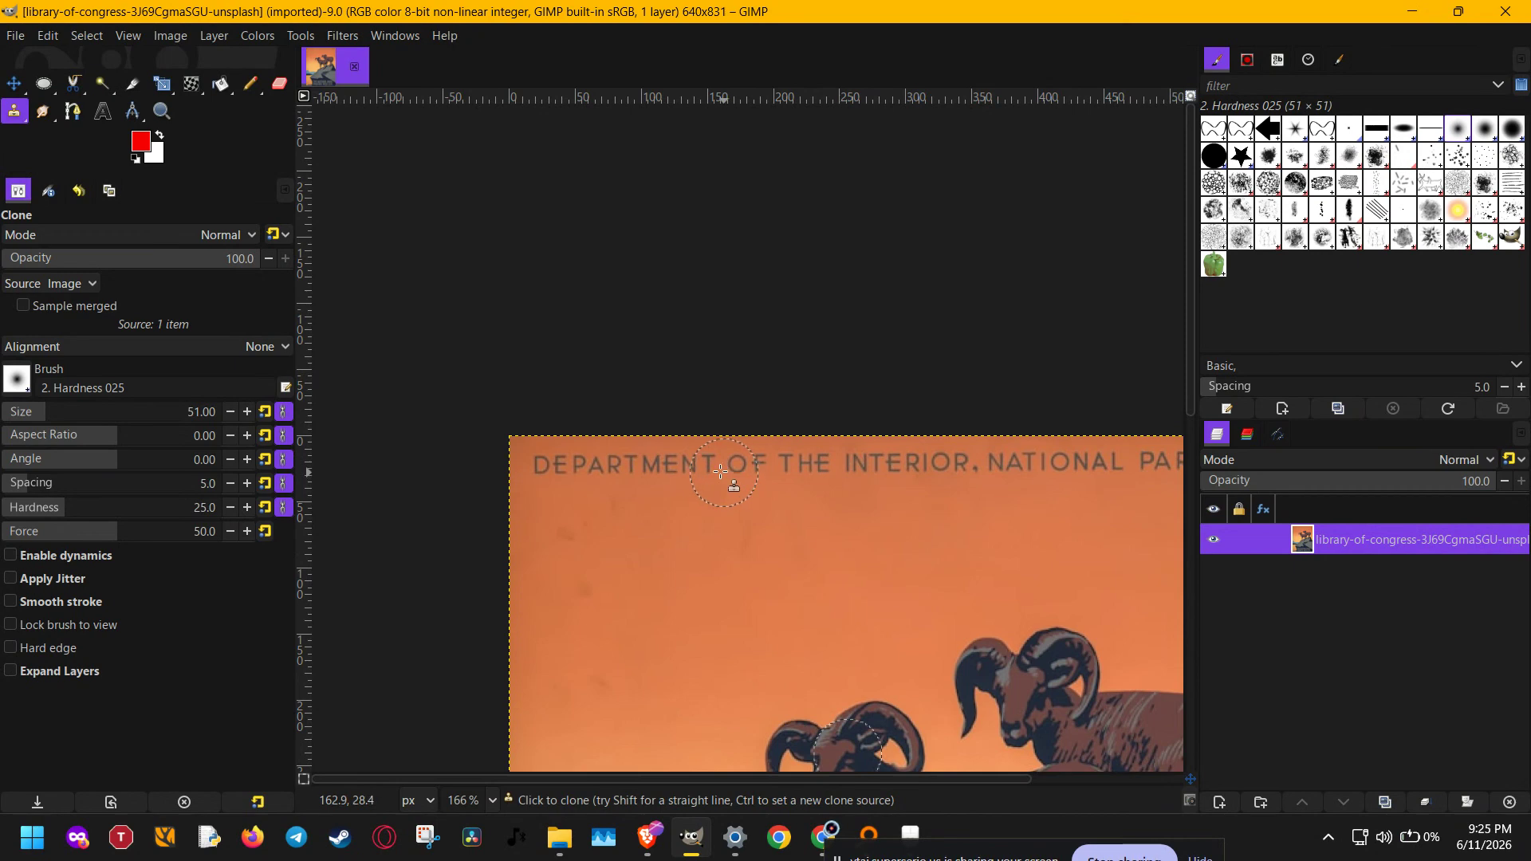
key("h")
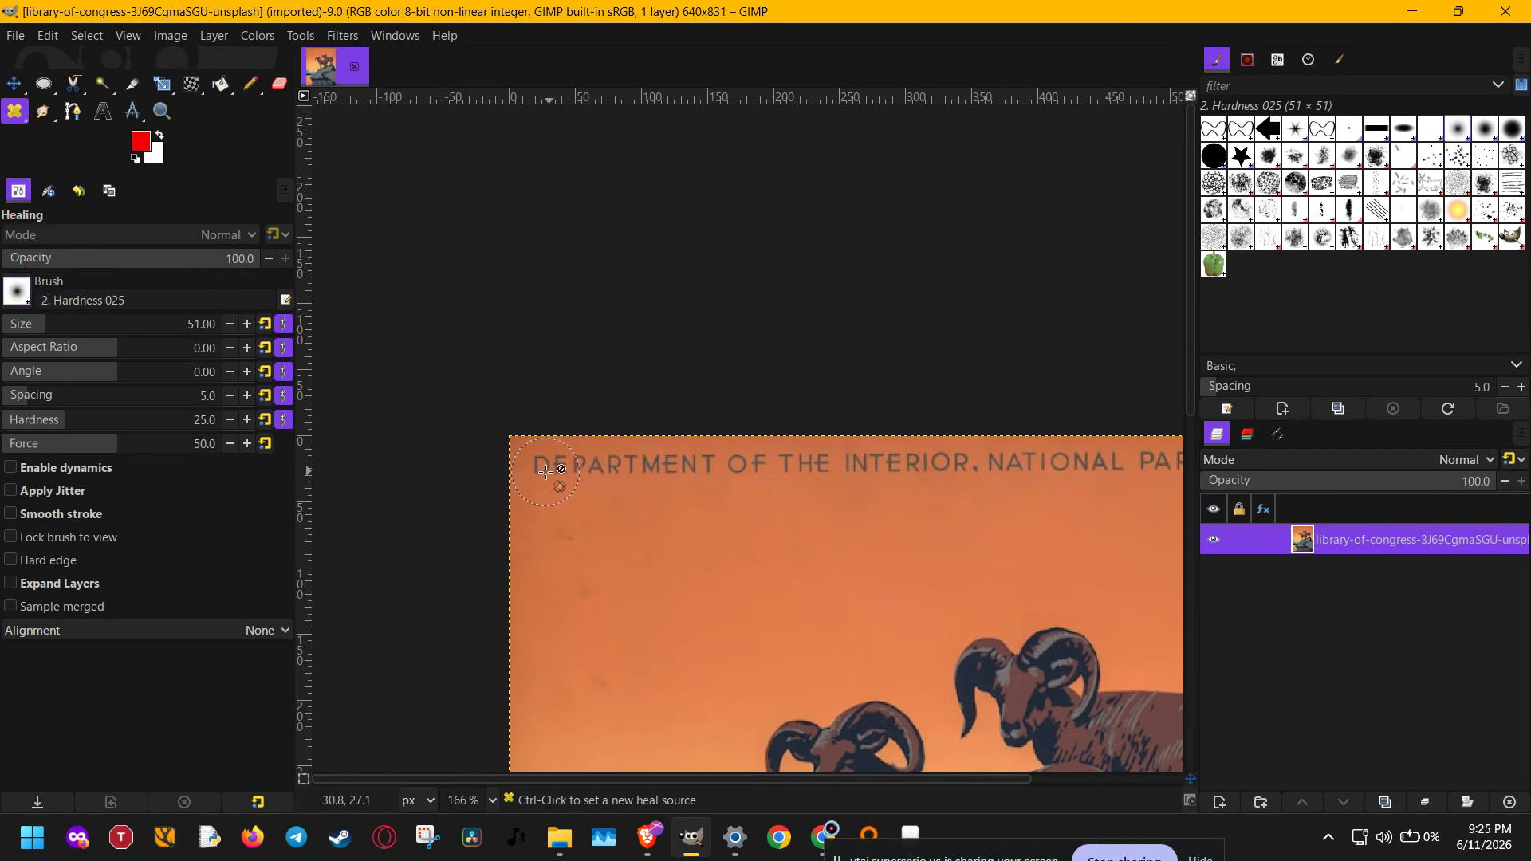
scroll(547, 472, "up", 5)
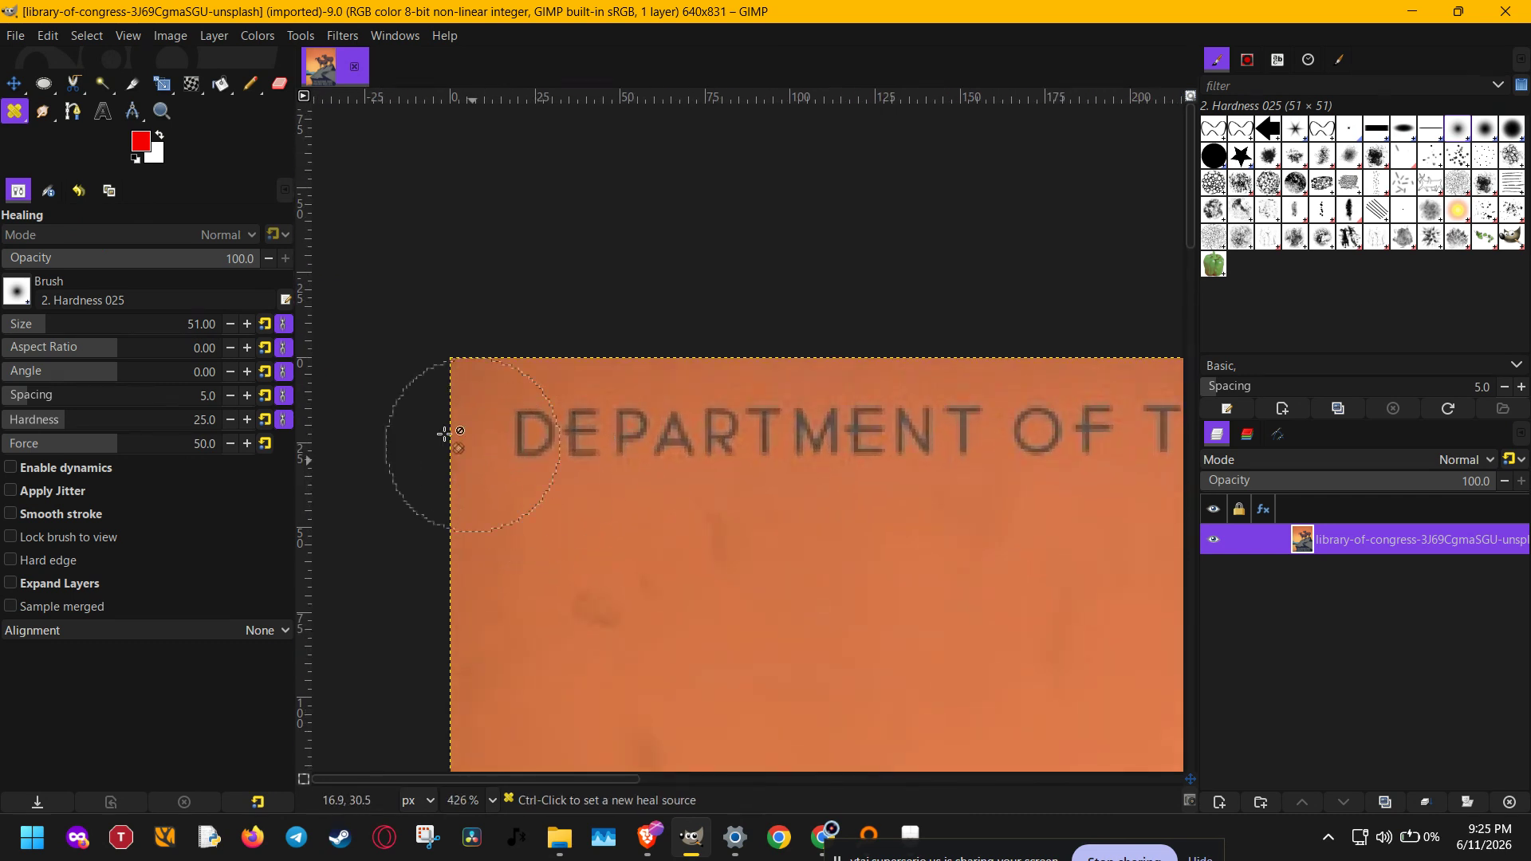
left_click(24, 293)
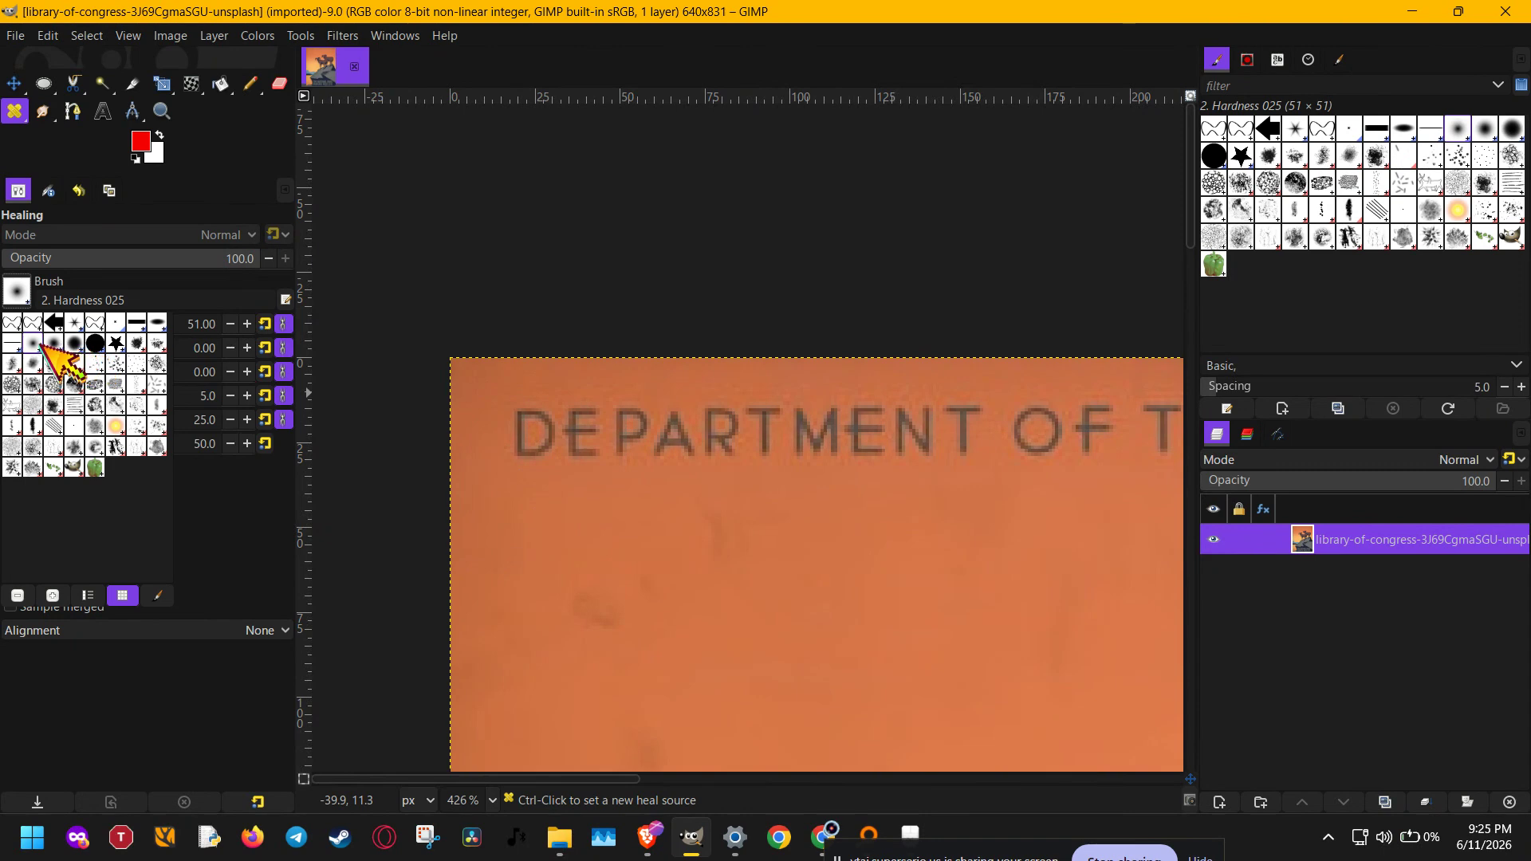
left_click(181, 296)
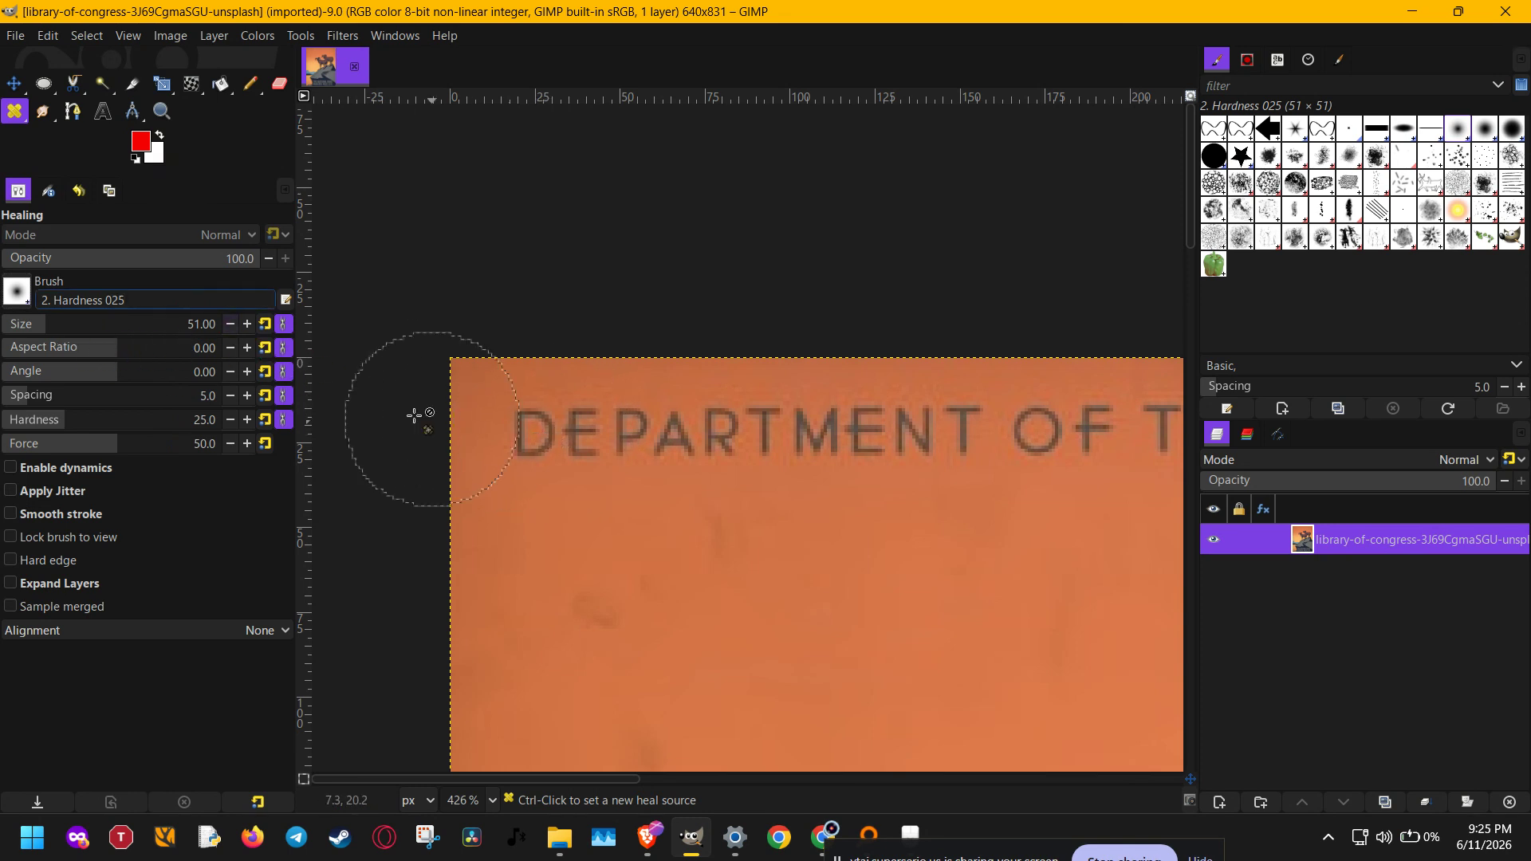
left_click(51, 323)
left_click(51, 323)
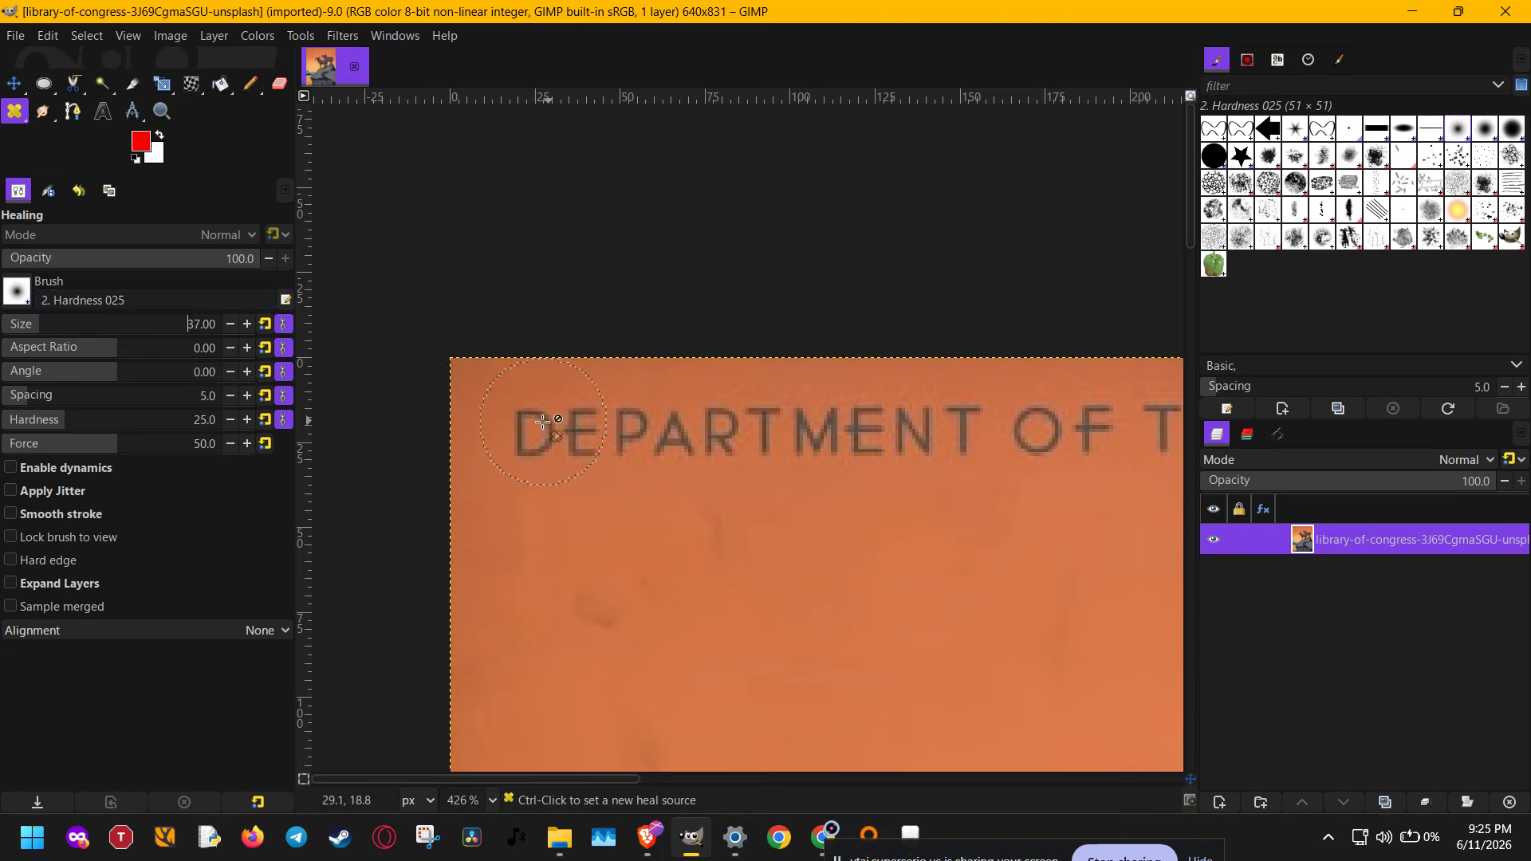
scroll(127, 327, "down", 6)
Heal away the word DEPARTMENT in the poster's top caption, sampling the plain orange sky just below it.
key("ctrl")
left_click(499, 507, "ctrl")
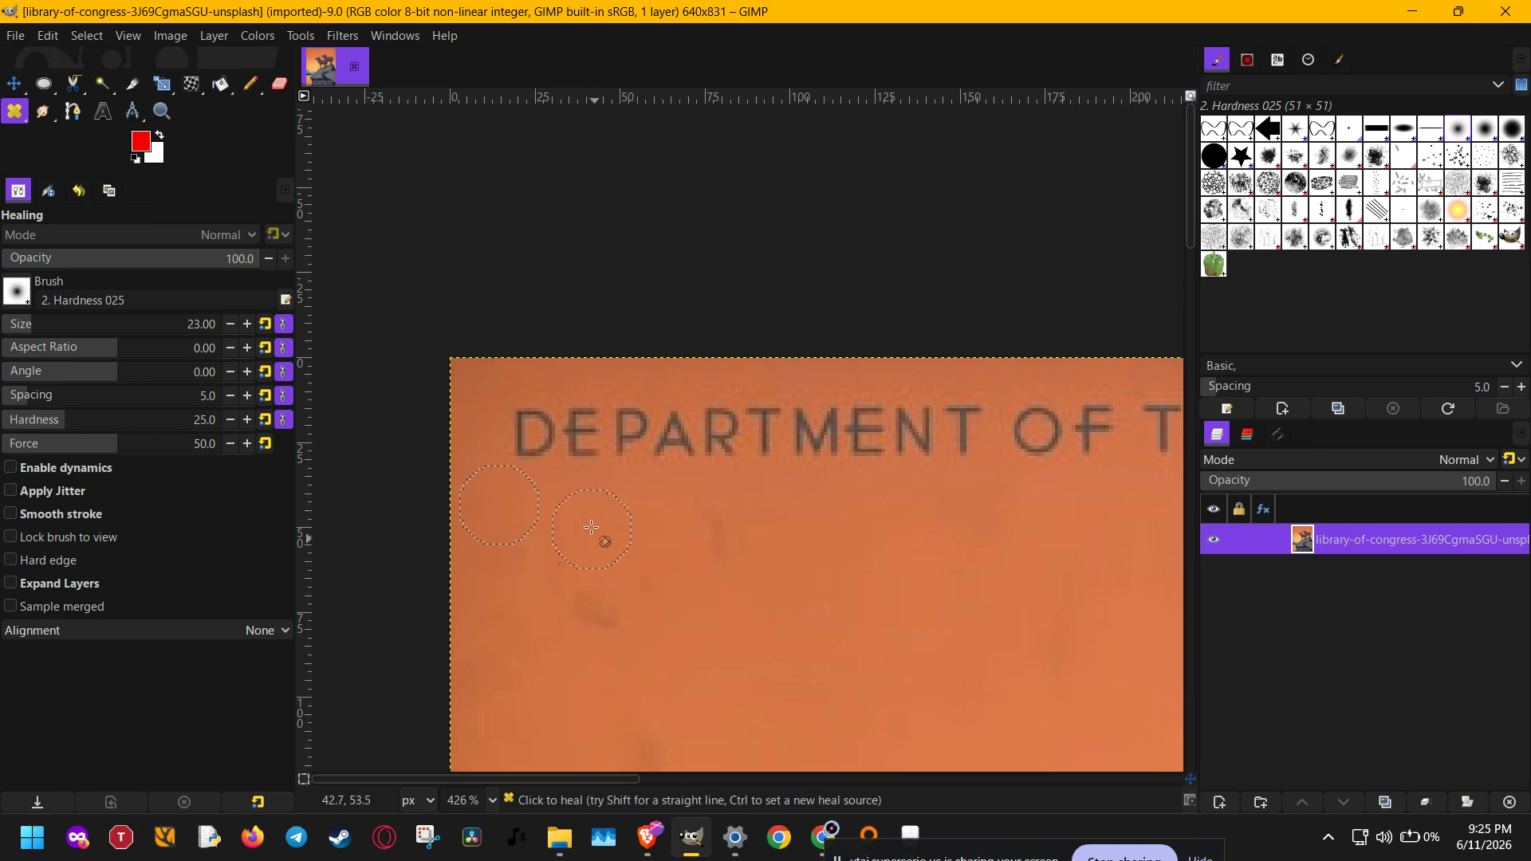
left_click_drag(539, 432, 632, 428)
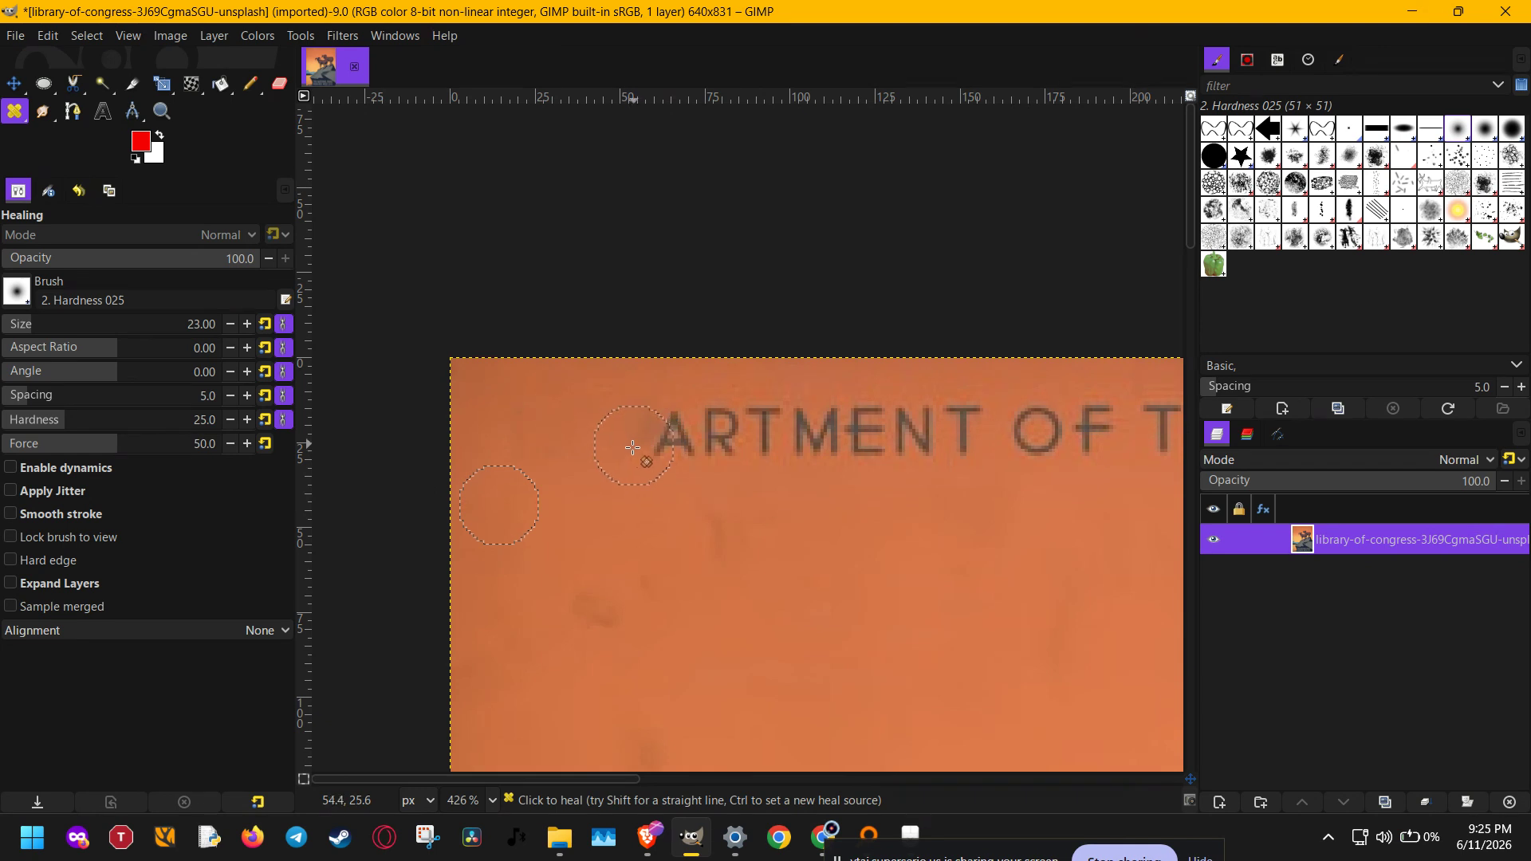
mouse_move(692, 431)
left_mouse_down()
mouse_move(646, 424)
mouse_move(698, 424)
mouse_move(643, 447)
mouse_move(787, 421)
mouse_move(755, 425)
mouse_move(762, 447)
mouse_move(683, 415)
mouse_move(707, 447)
left_mouse_up()
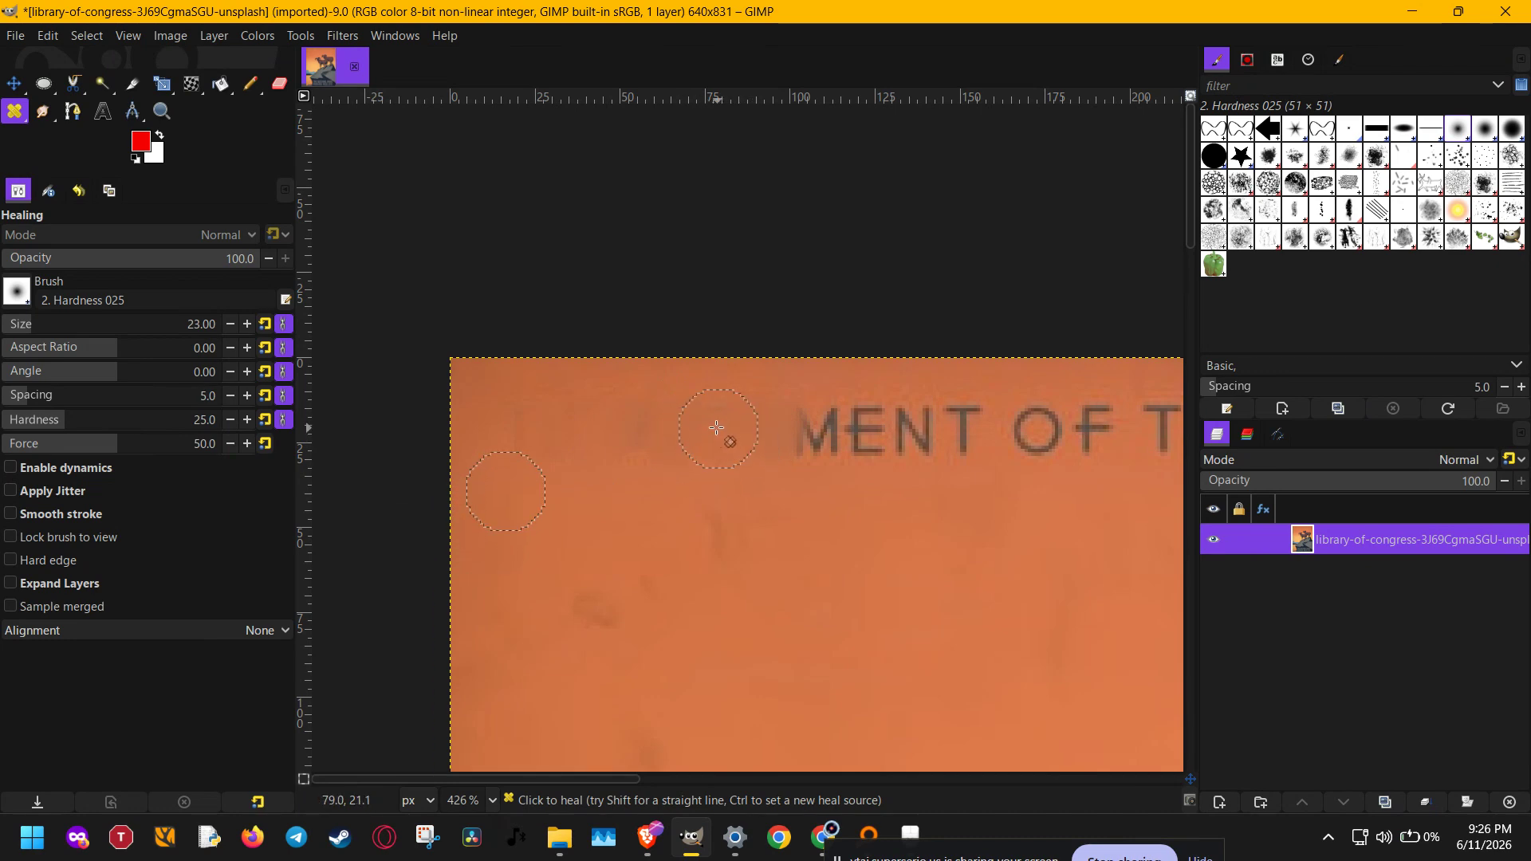
mouse_move(792, 421)
left_mouse_down()
mouse_move(896, 414)
mouse_move(800, 442)
mouse_move(902, 445)
mouse_move(856, 444)
mouse_move(872, 424)
mouse_move(980, 417)
left_mouse_up()
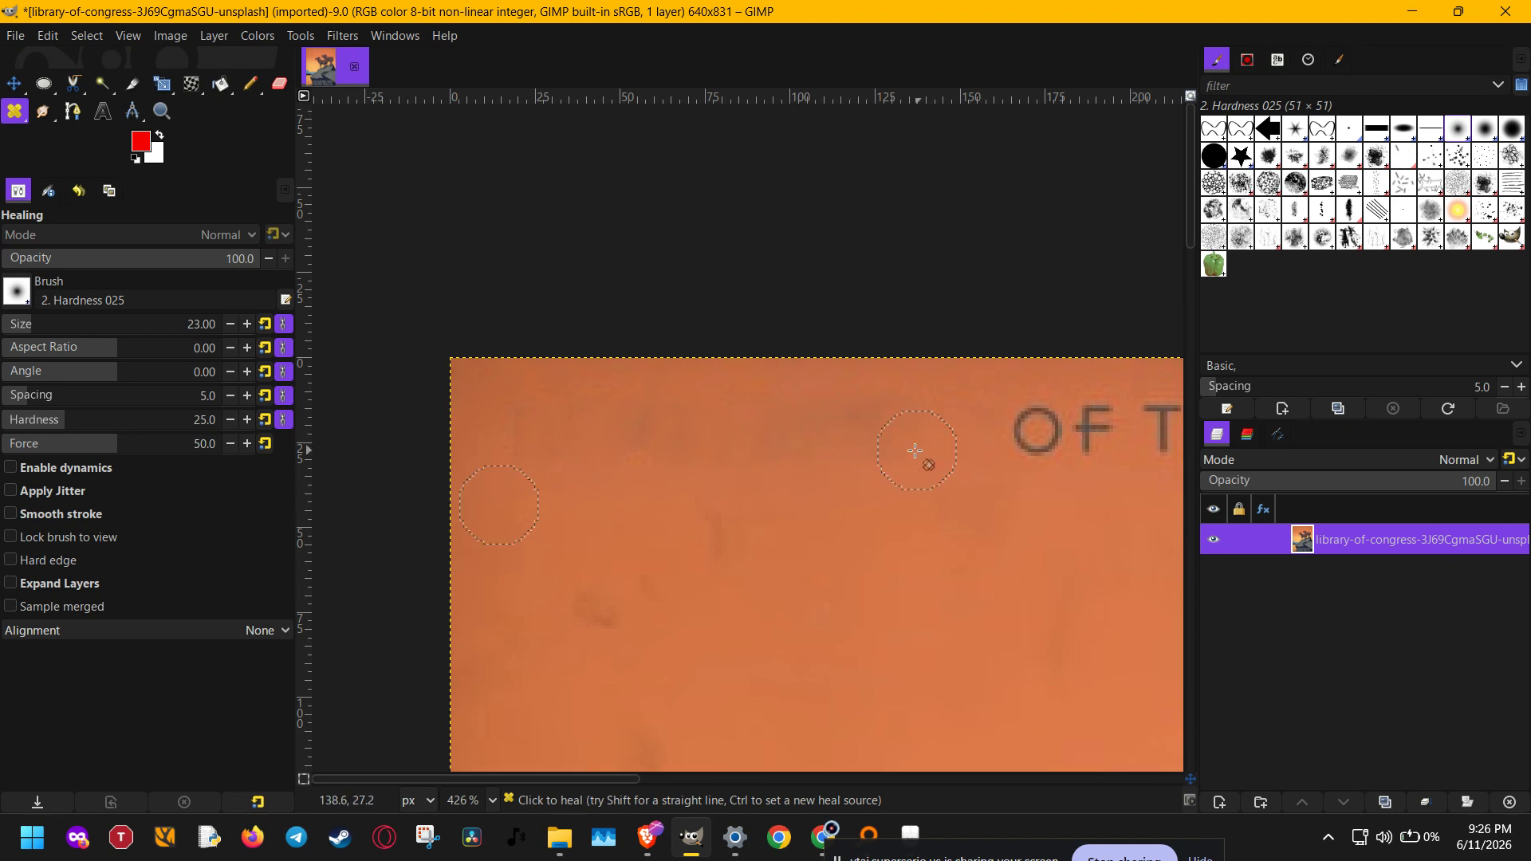
Heal away the words PARK SERVICE at the end of the top caption, resampling the clean orange sky beneath them.
scroll(915, 451, "down", 6)
key("space")
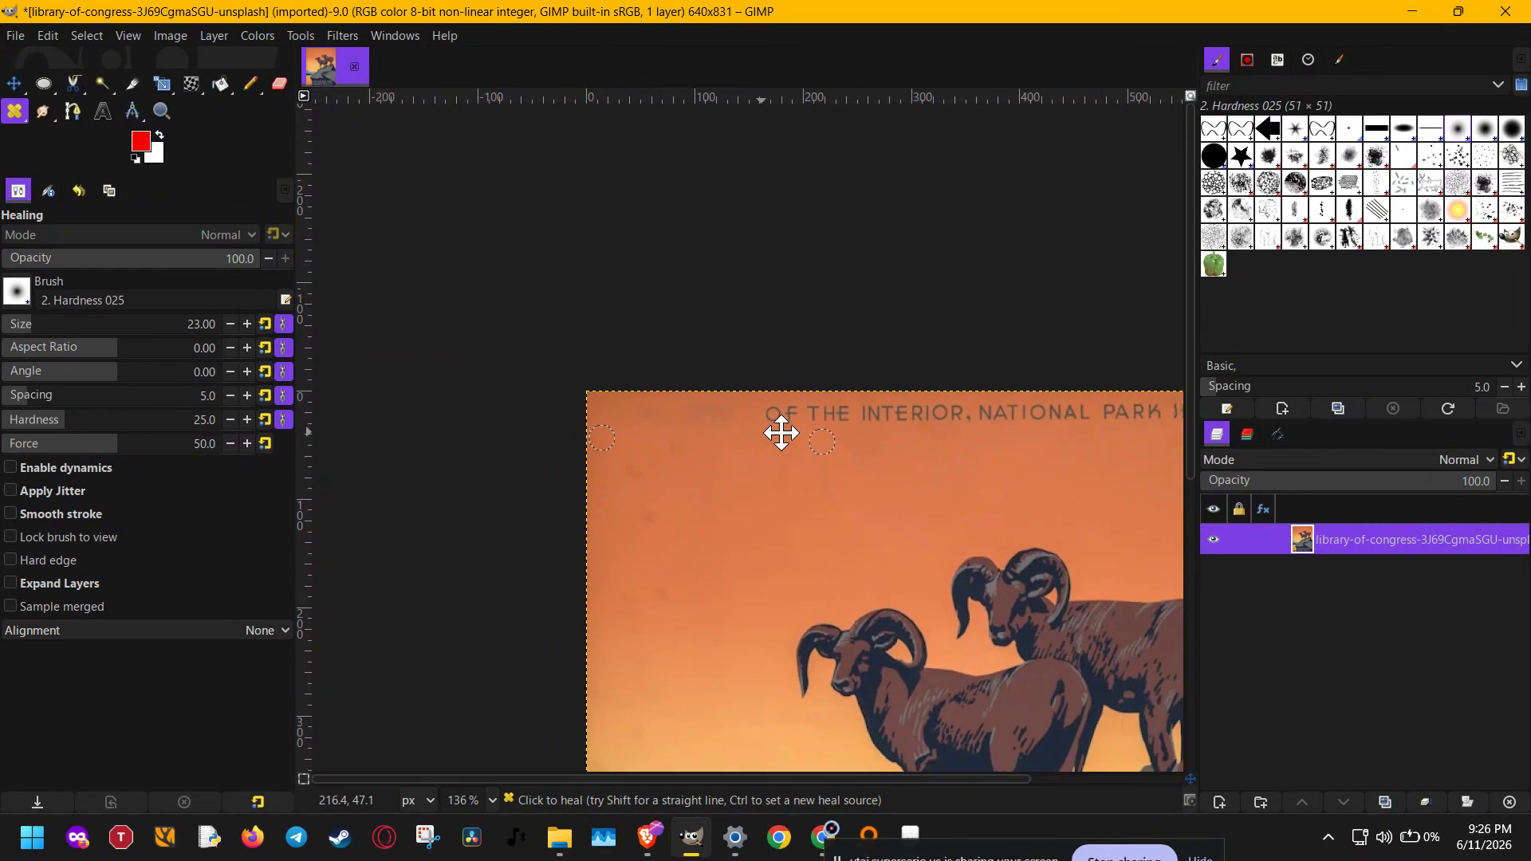
scroll(781, 433, "down", 2)
scroll(1023, 441, "up", 8)
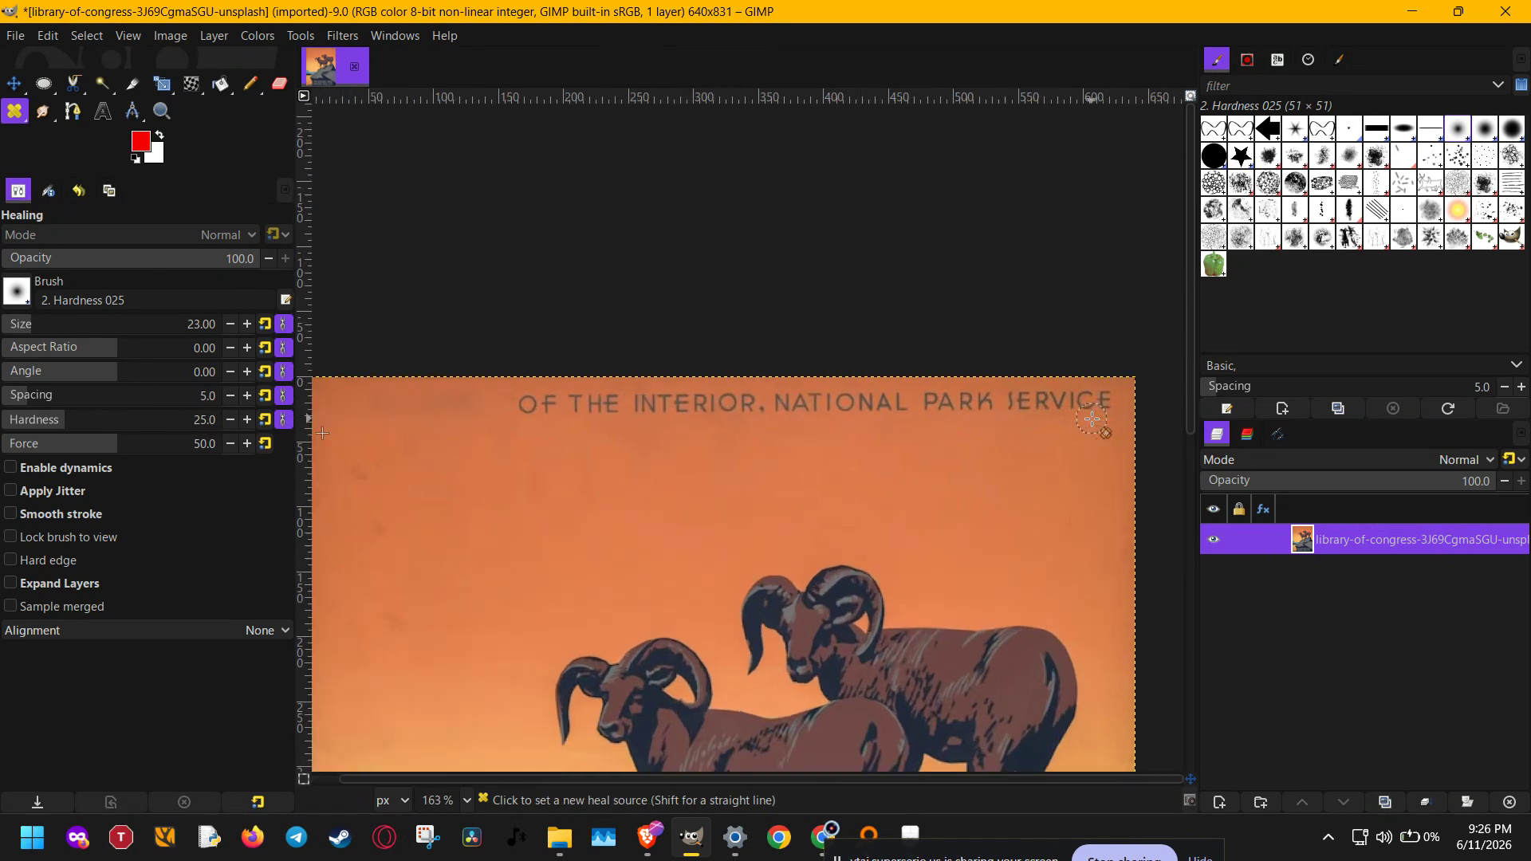
left_click(1115, 444, "ctrl")
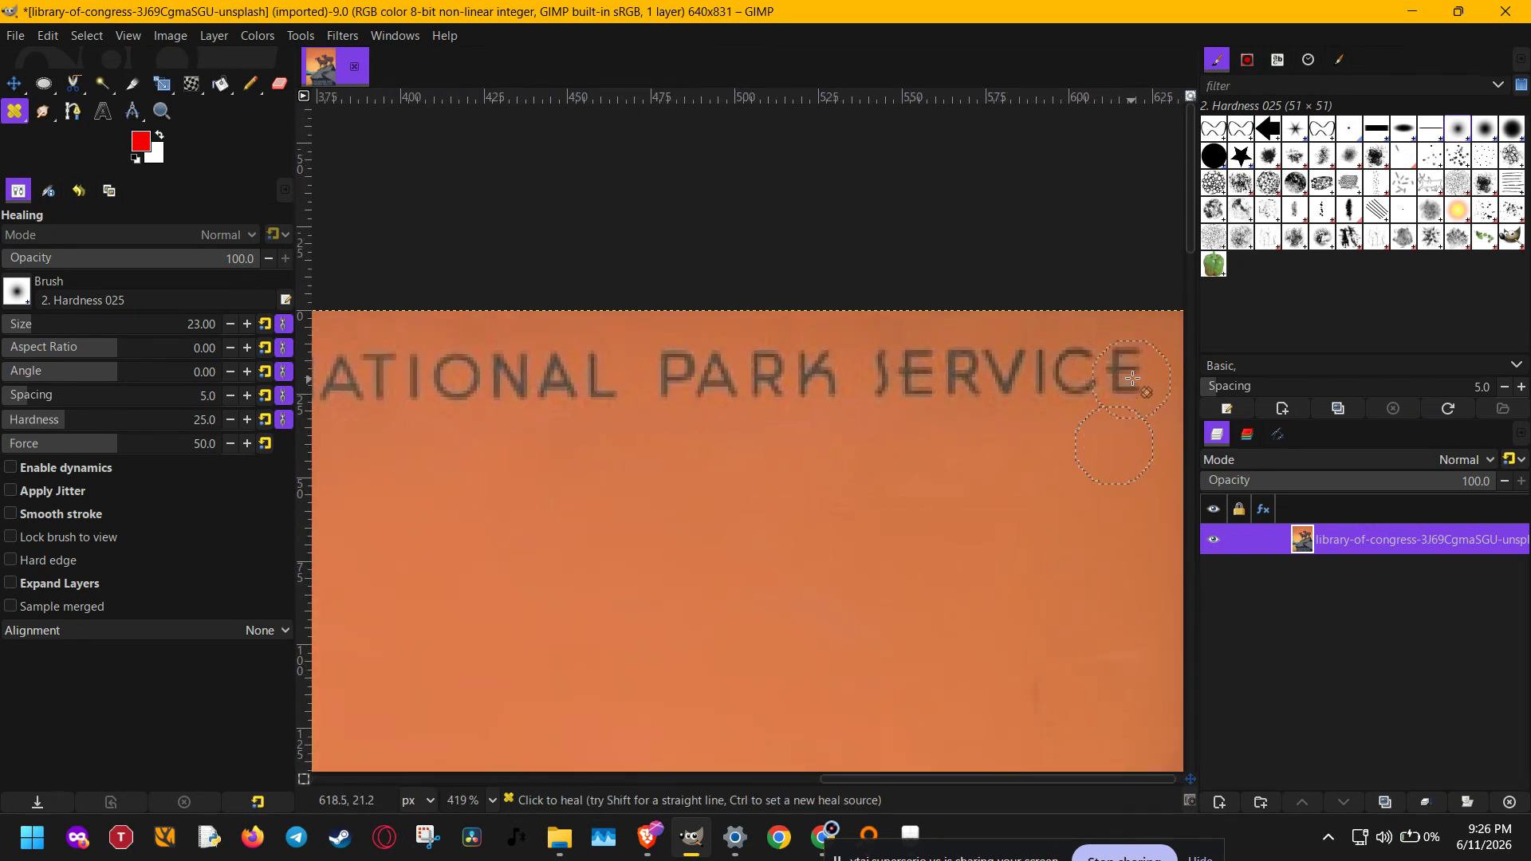
left_click_drag(1133, 368, 1111, 364)
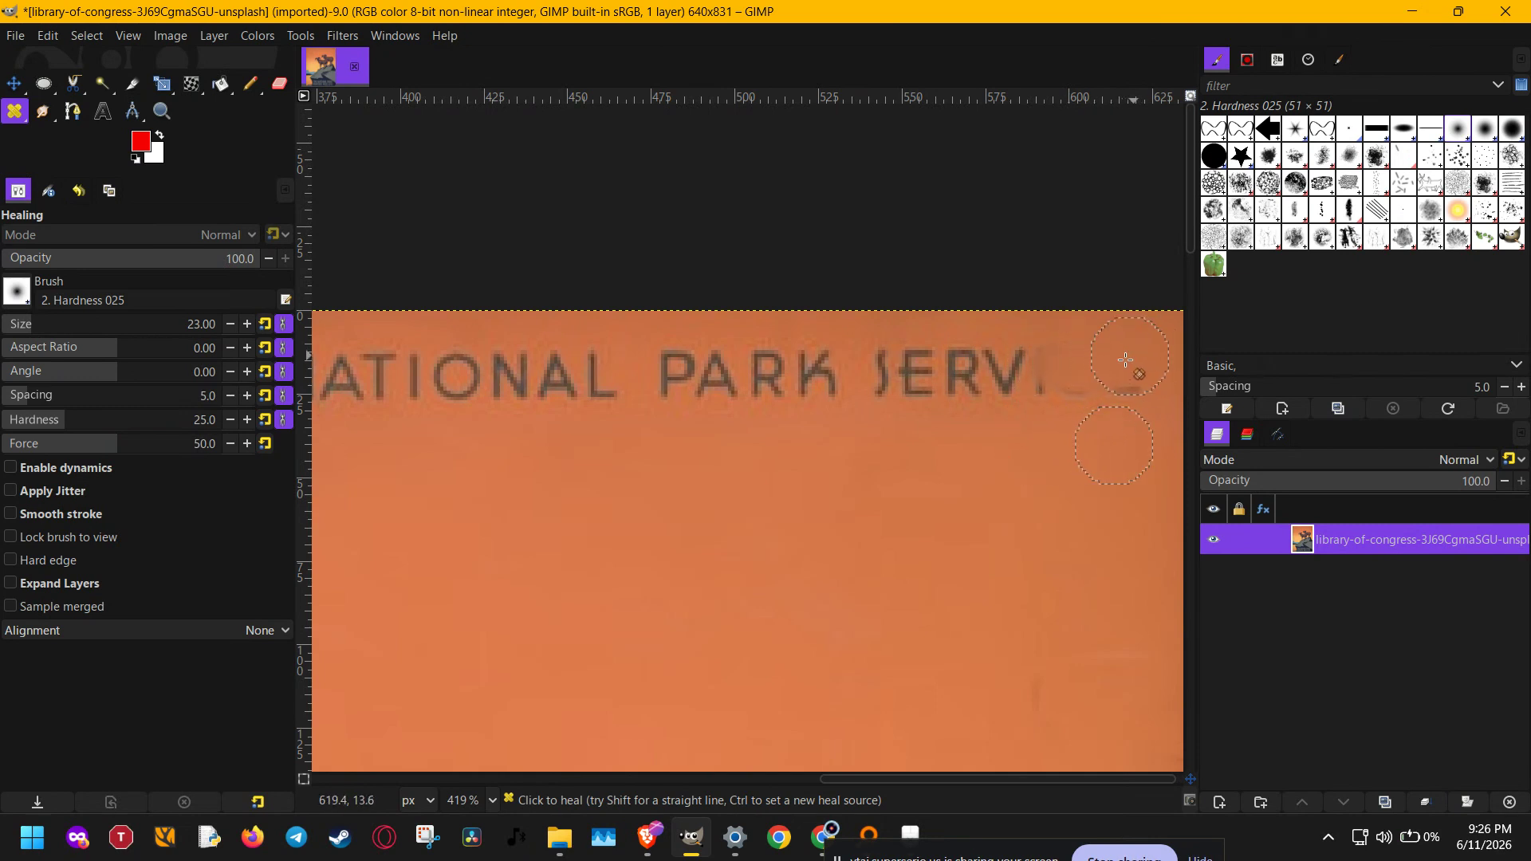
left_click(990, 475, "ctrl")
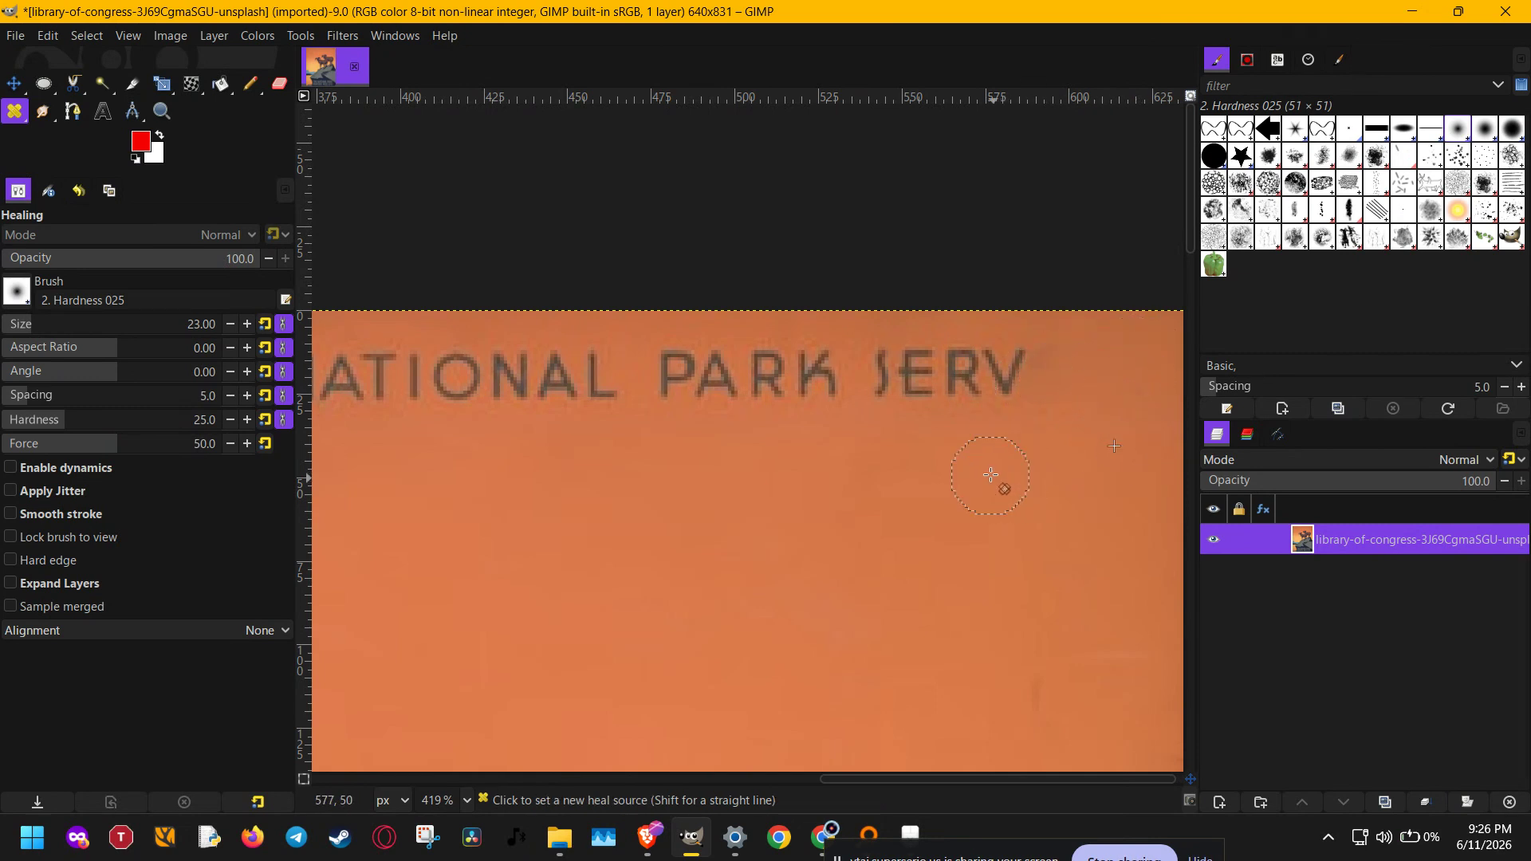
mouse_move(1023, 363)
left_mouse_down()
mouse_move(955, 357)
mouse_move(1005, 367)
mouse_move(936, 375)
mouse_move(1011, 378)
mouse_move(917, 389)
mouse_move(923, 365)
mouse_move(846, 351)
mouse_move(918, 366)
mouse_move(812, 387)
mouse_move(907, 397)
mouse_move(871, 368)
mouse_move(736, 375)
mouse_move(751, 451)
mouse_move(676, 460)
mouse_move(765, 365)
mouse_move(665, 362)
mouse_move(741, 378)
mouse_move(666, 388)
left_mouse_up()
left_click(843, 485, "ctrl")
key("ctrl")
left_click(700, 444, "ctrl")
Heal away the word NATIONAL in the top caption, using the orange sky below it as the source.
left_click(474, 476, "ctrl")
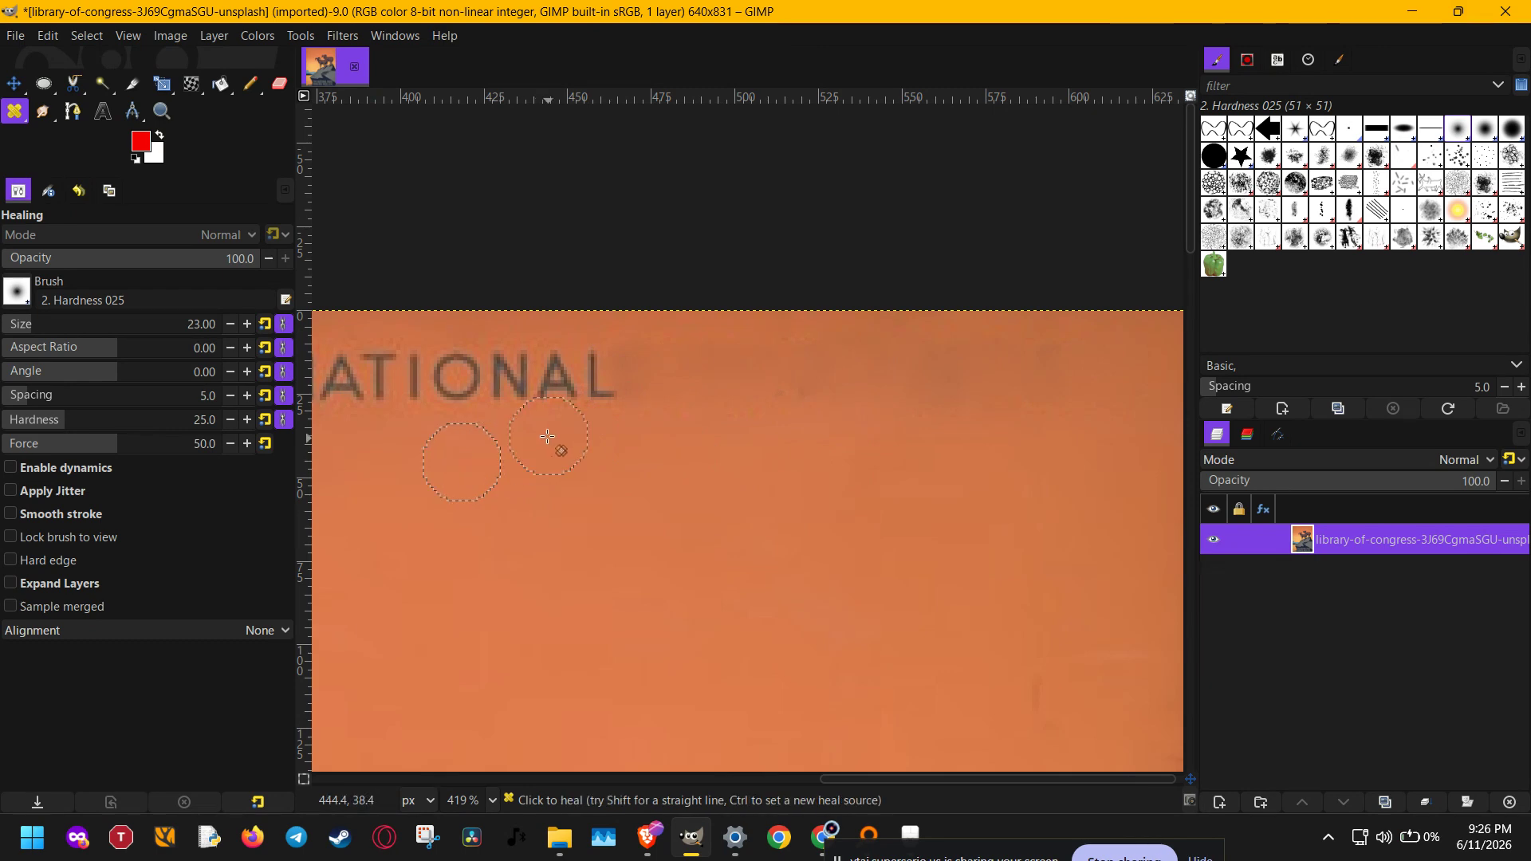
mouse_move(558, 447)
left_mouse_down()
mouse_move(646, 483)
mouse_move(626, 378)
mouse_move(785, 400)
mouse_move(684, 411)
mouse_move(822, 429)
left_mouse_up()
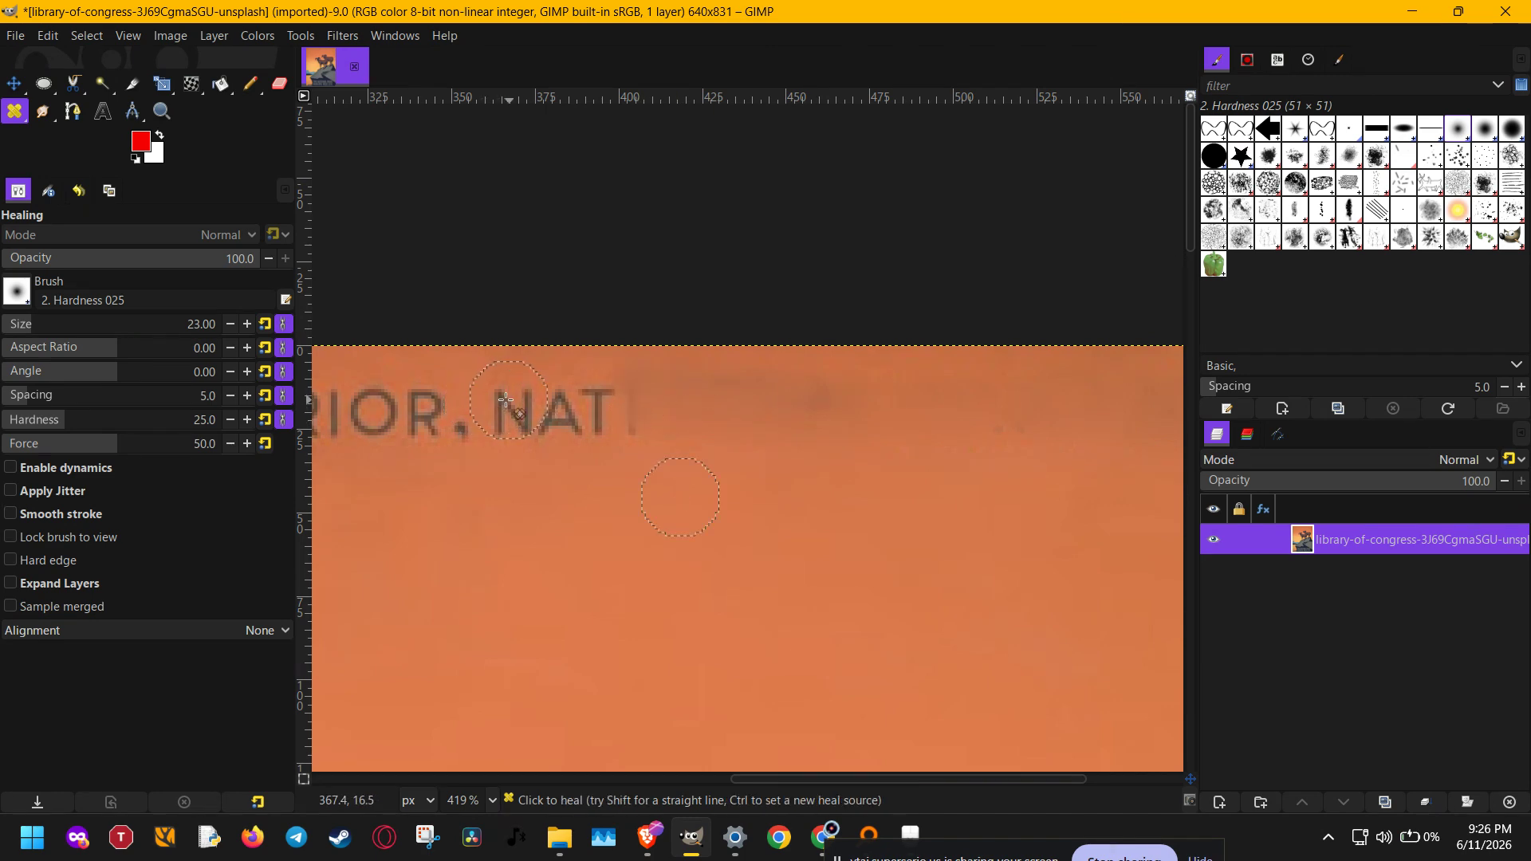
left_click_drag(505, 398, 702, 407)
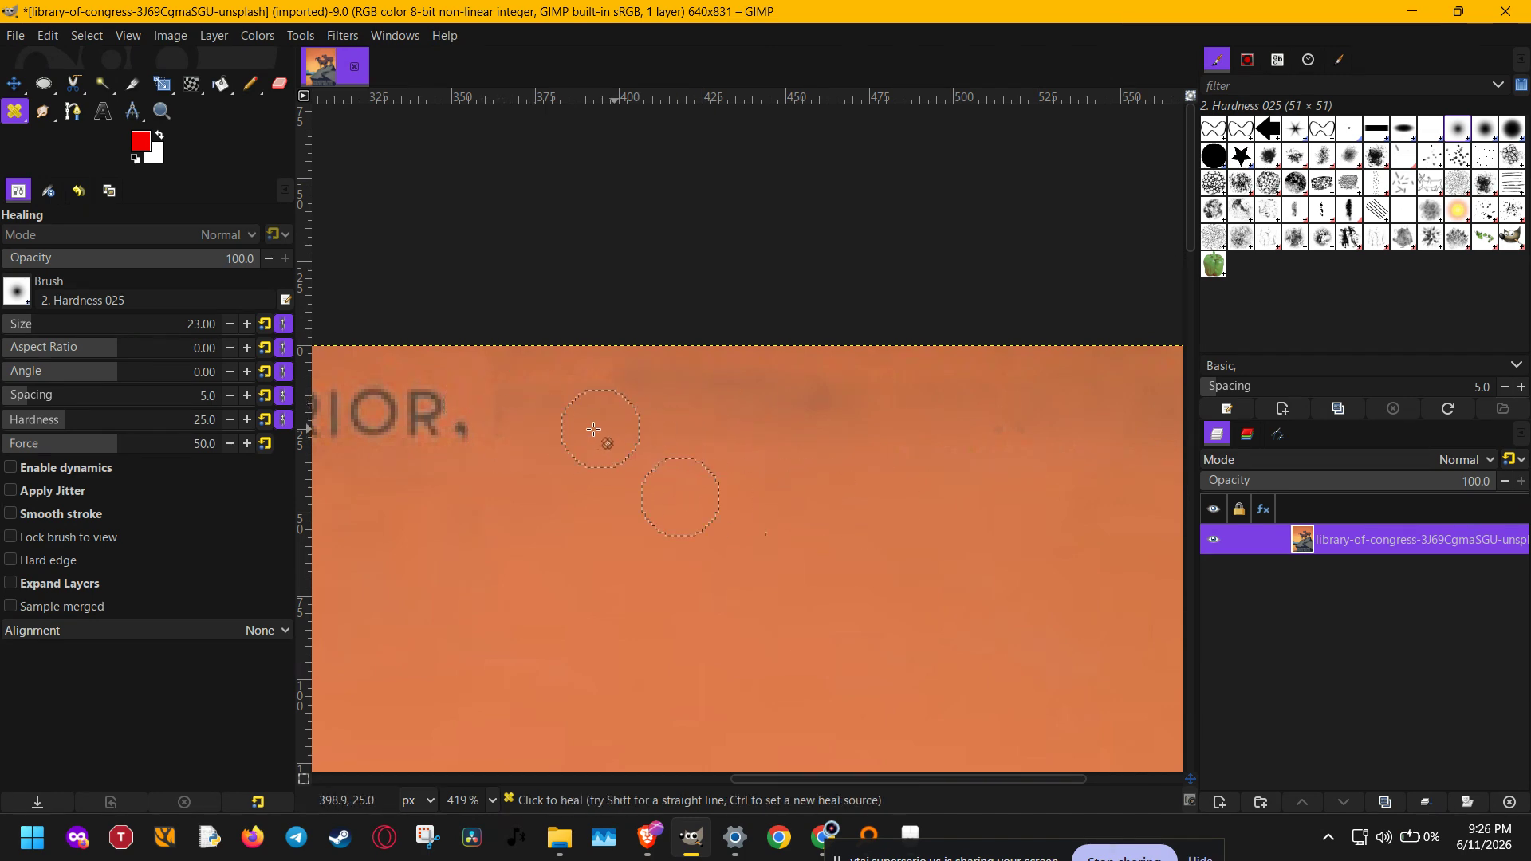
Use the Clone tool to cover the word THE in the lower title with dark blue sampled above NATIONAL, undoing stray strokes.
scroll(593, 429, "down", 10)
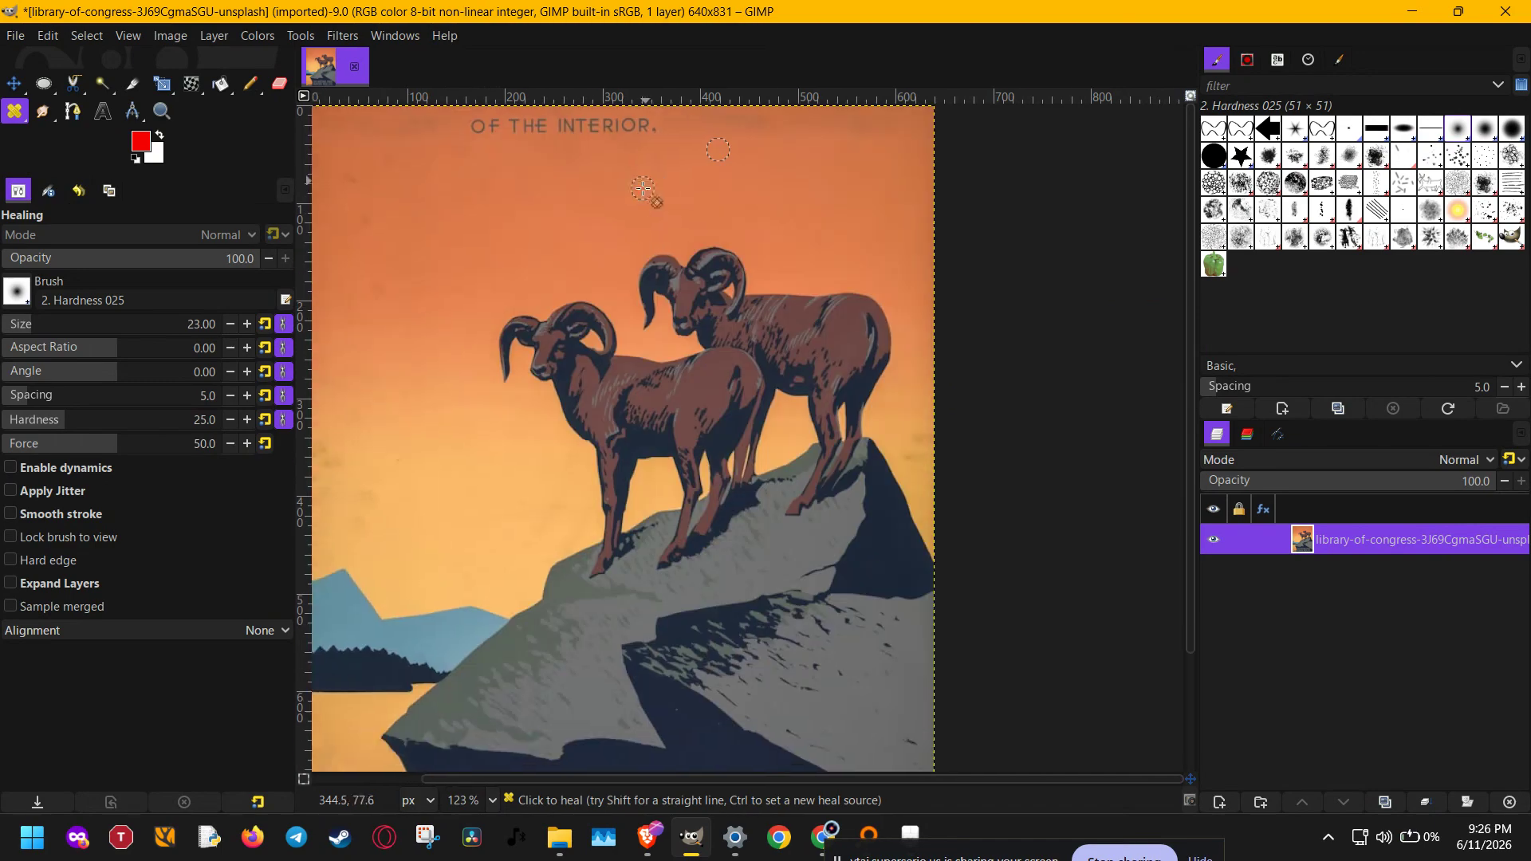
scroll(731, 484, "down", 5)
scroll(644, 543, "up", 8)
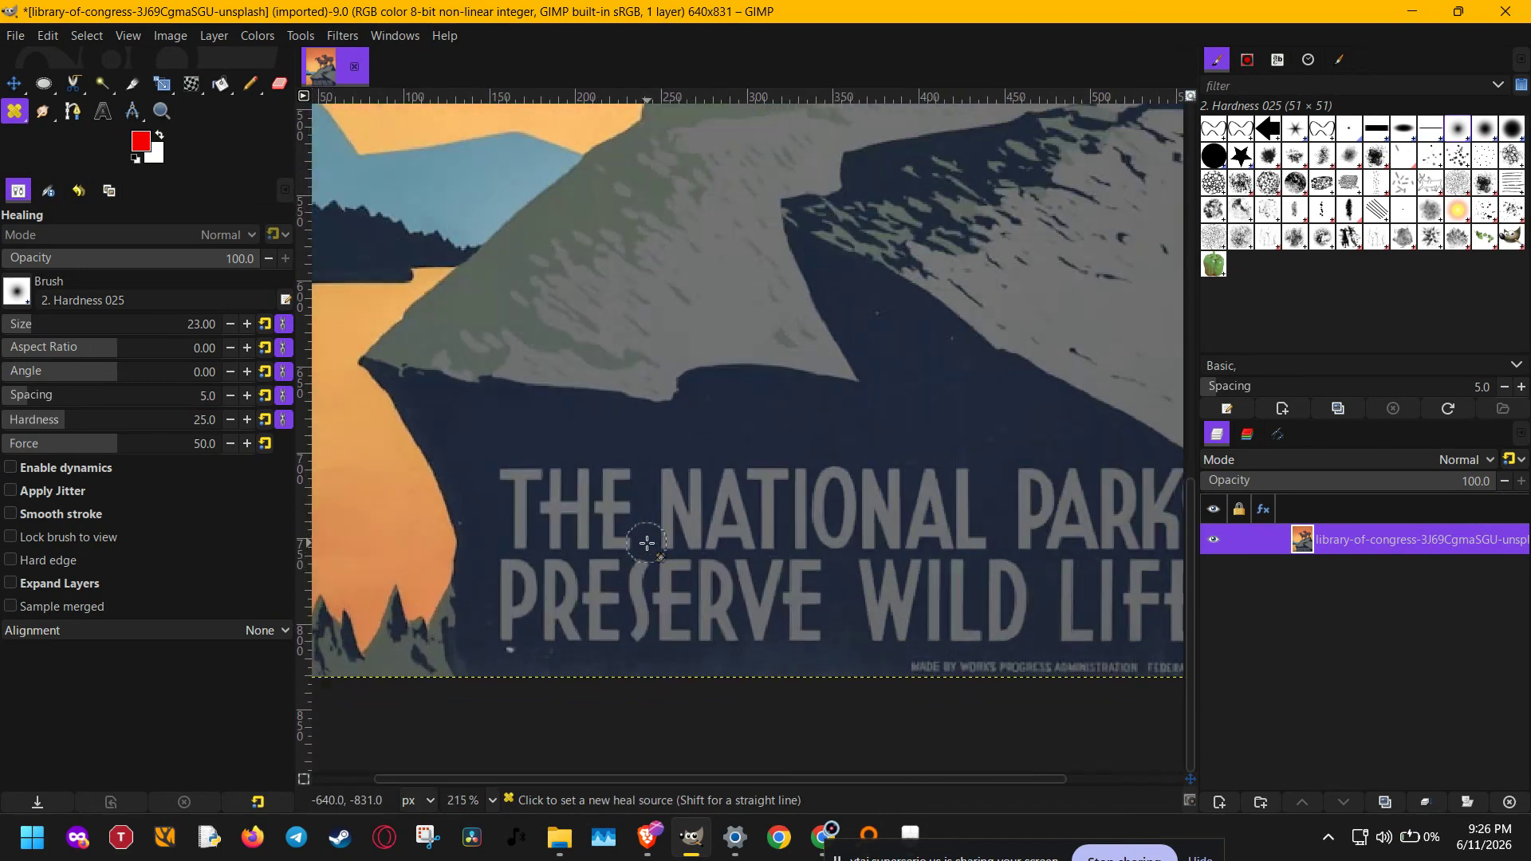
left_click(16, 112)
left_click(105, 115)
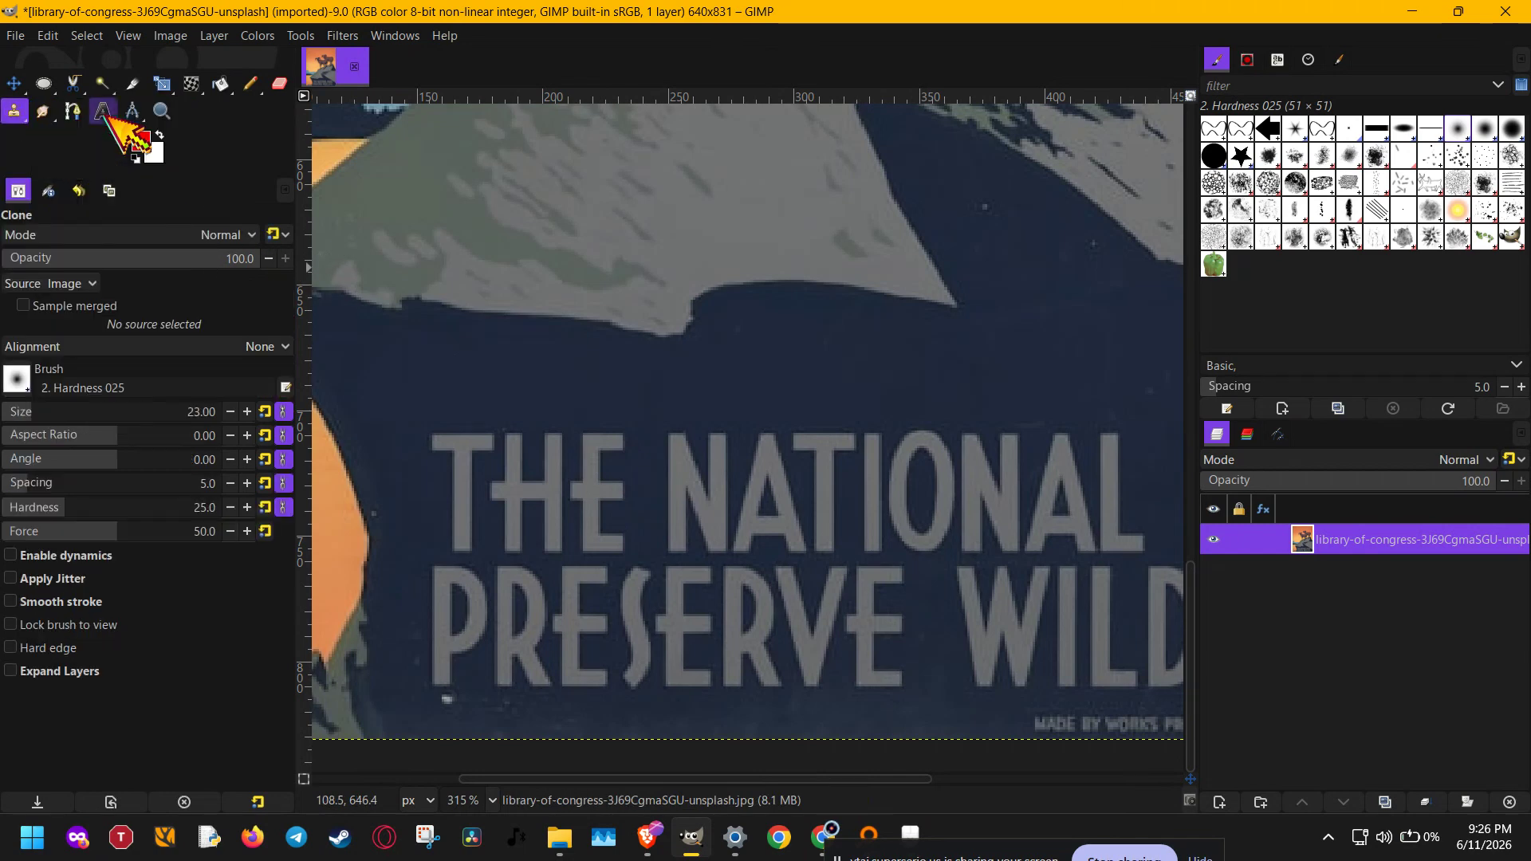
key("ctrl")
left_click(737, 367, "ctrl")
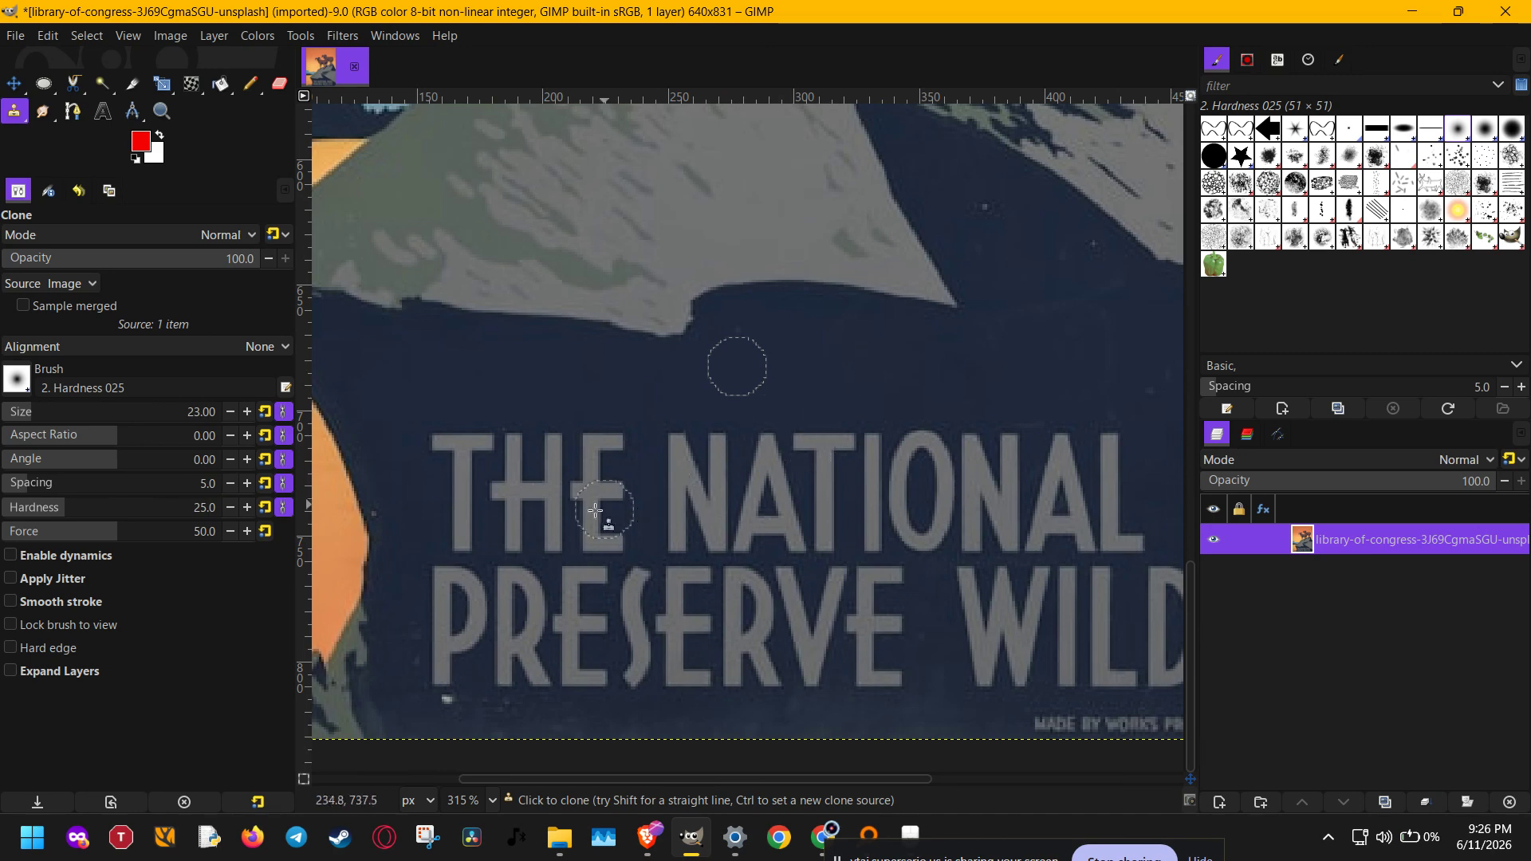
left_click_drag(469, 468, 444, 440)
key("ctrl+z")
mouse_move(889, 598)
left_mouse_down()
mouse_move(404, 574)
mouse_move(733, 604)
left_mouse_up()
mouse_move(417, 453)
left_mouse_down()
mouse_move(410, 449)
mouse_move(590, 443)
mouse_move(547, 445)
mouse_move(585, 471)
mouse_move(577, 494)
mouse_move(554, 495)
mouse_move(597, 499)
mouse_move(565, 523)
mouse_move(605, 532)
mouse_move(574, 542)
mouse_move(574, 506)
mouse_move(600, 510)
mouse_move(548, 471)
mouse_move(487, 489)
mouse_move(497, 511)
mouse_move(520, 514)
mouse_move(486, 501)
mouse_move(492, 470)
mouse_move(469, 486)
mouse_move(470, 430)
mouse_move(410, 454)
mouse_move(452, 491)
mouse_move(435, 501)
mouse_move(529, 507)
mouse_move(438, 514)
mouse_move(473, 514)
mouse_move(432, 527)
mouse_move(504, 530)
mouse_move(431, 543)
mouse_move(520, 539)
mouse_move(433, 547)
mouse_move(552, 542)
mouse_move(422, 531)
mouse_move(402, 493)
mouse_move(362, 515)
mouse_move(442, 513)
left_mouse_up()
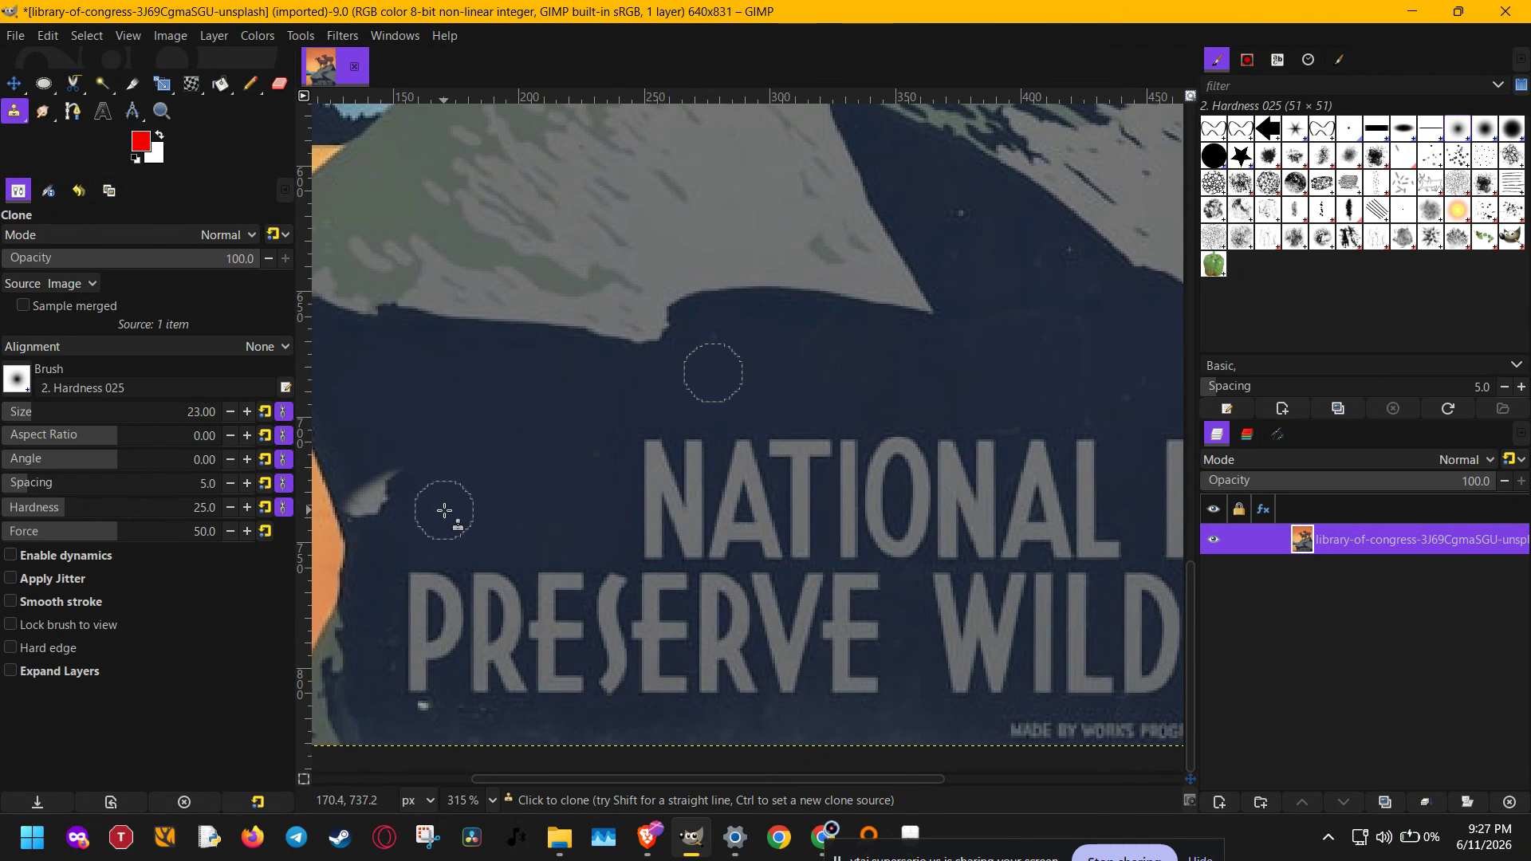
key("ctrl+z")
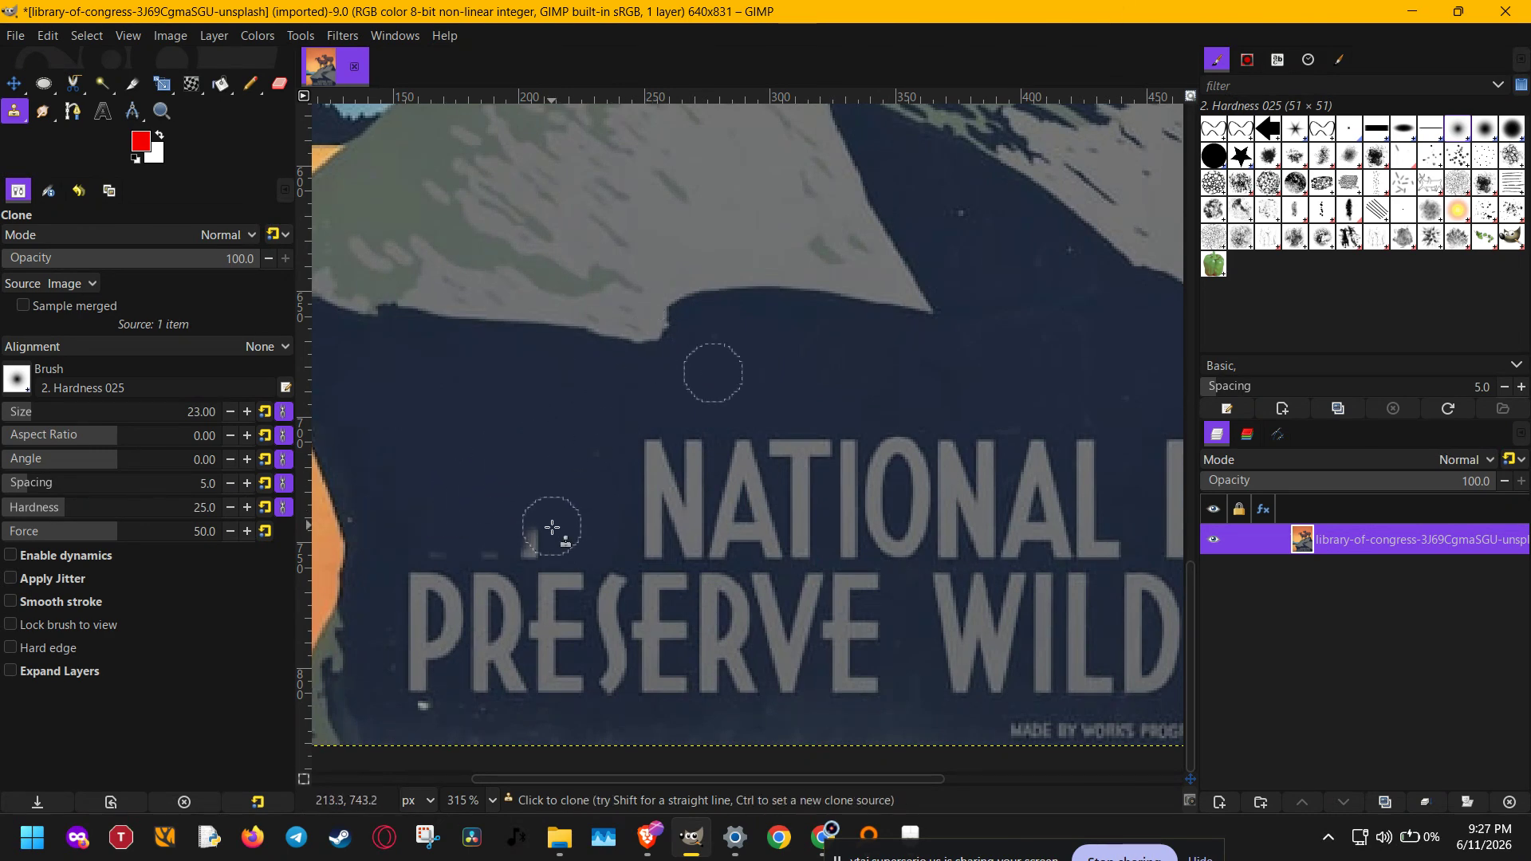
left_click_drag(547, 530, 434, 552)
Clone the gray rock's lower edge onto the dark cliff and orange water to extend the pointed ledge down and outward.
scroll(564, 524, "down", 2)
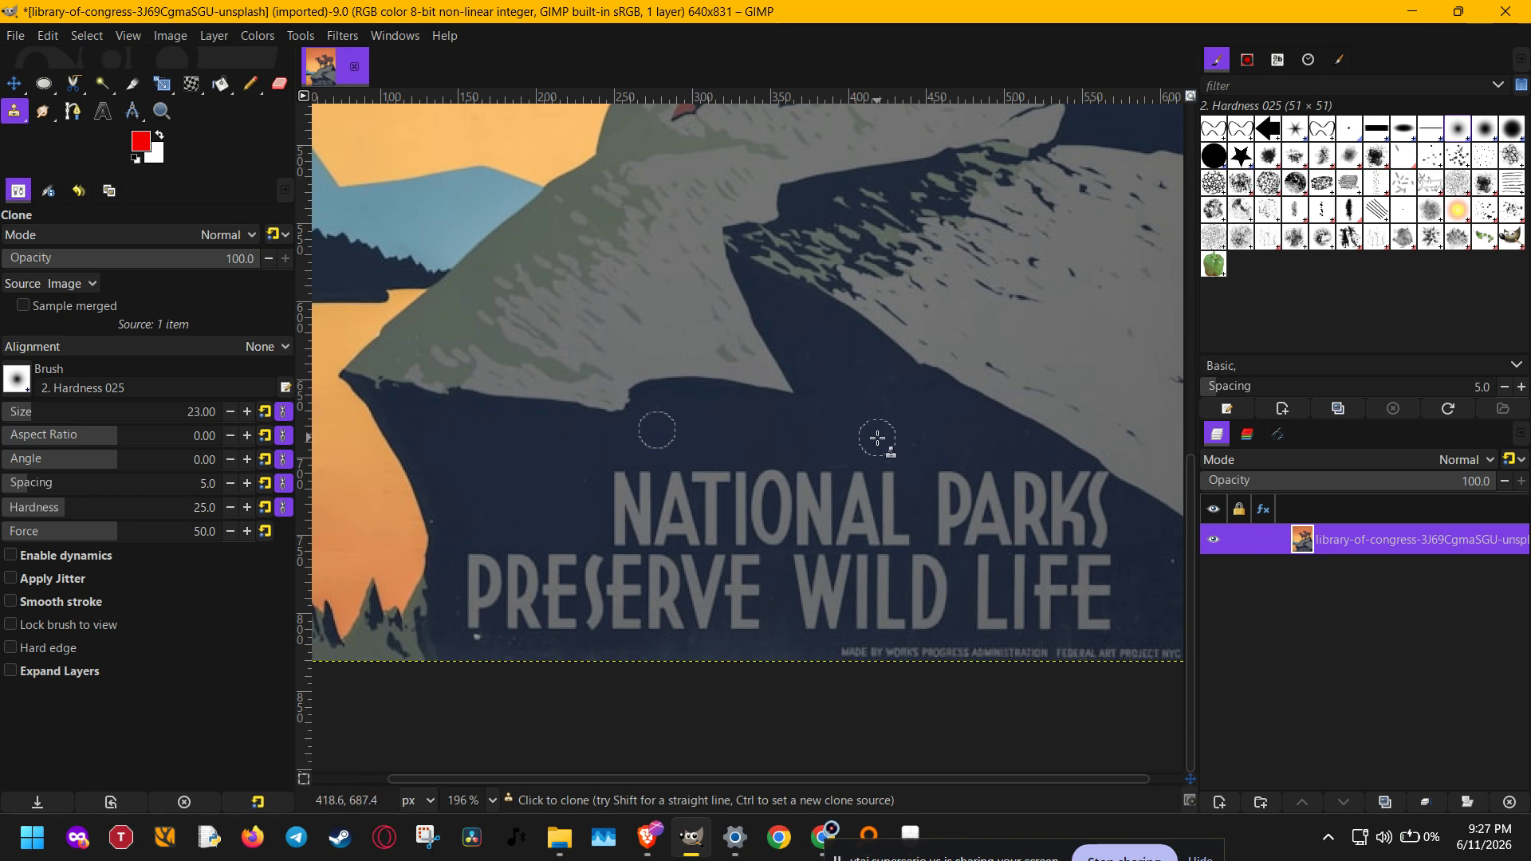
scroll(889, 444, "up", 6)
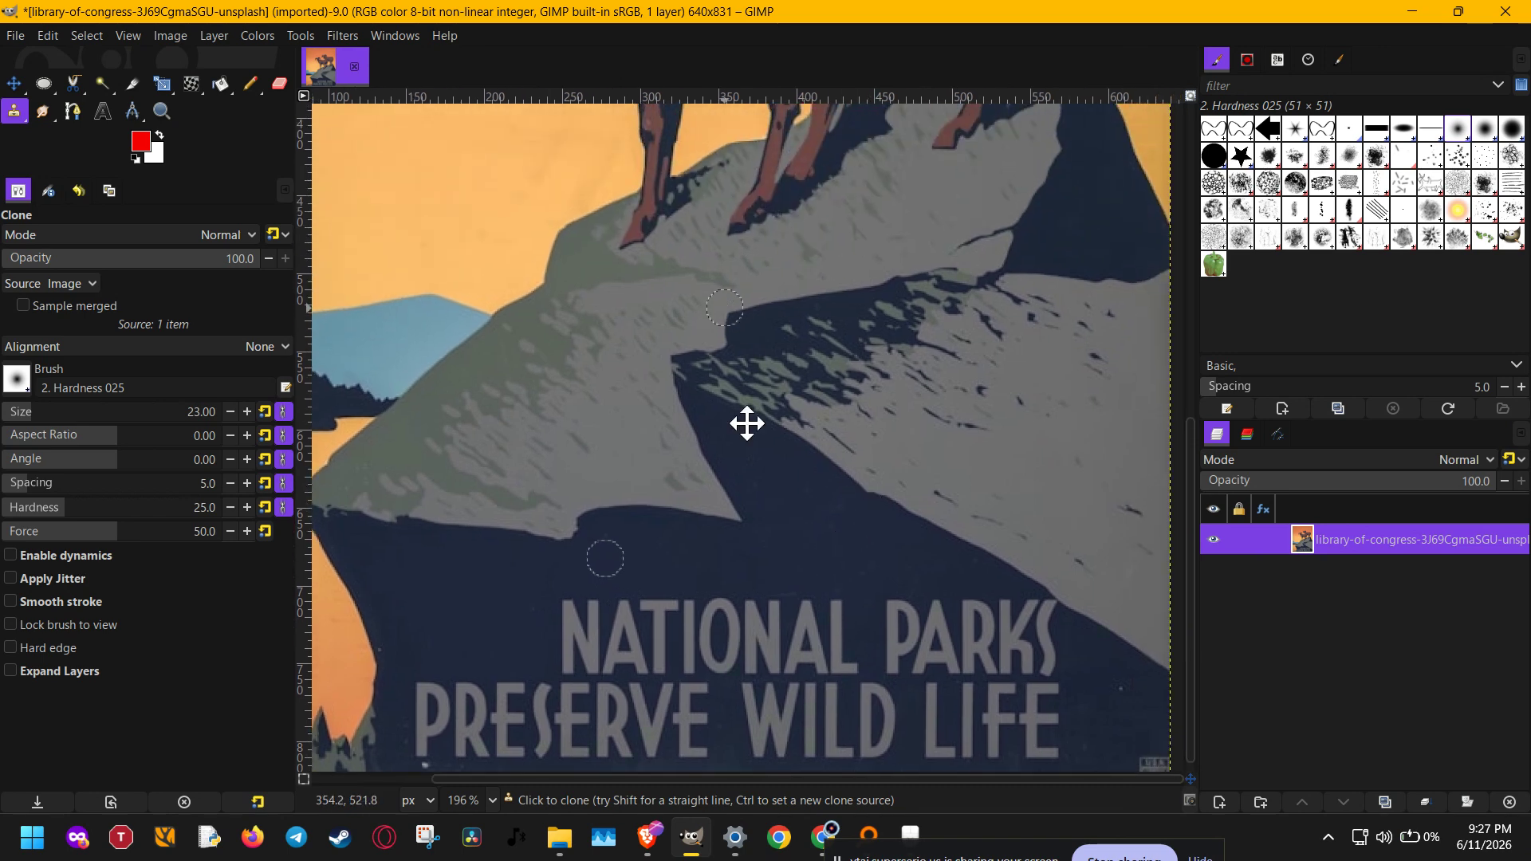
scroll(761, 553, "down", 5)
scroll(889, 345, "left", 2)
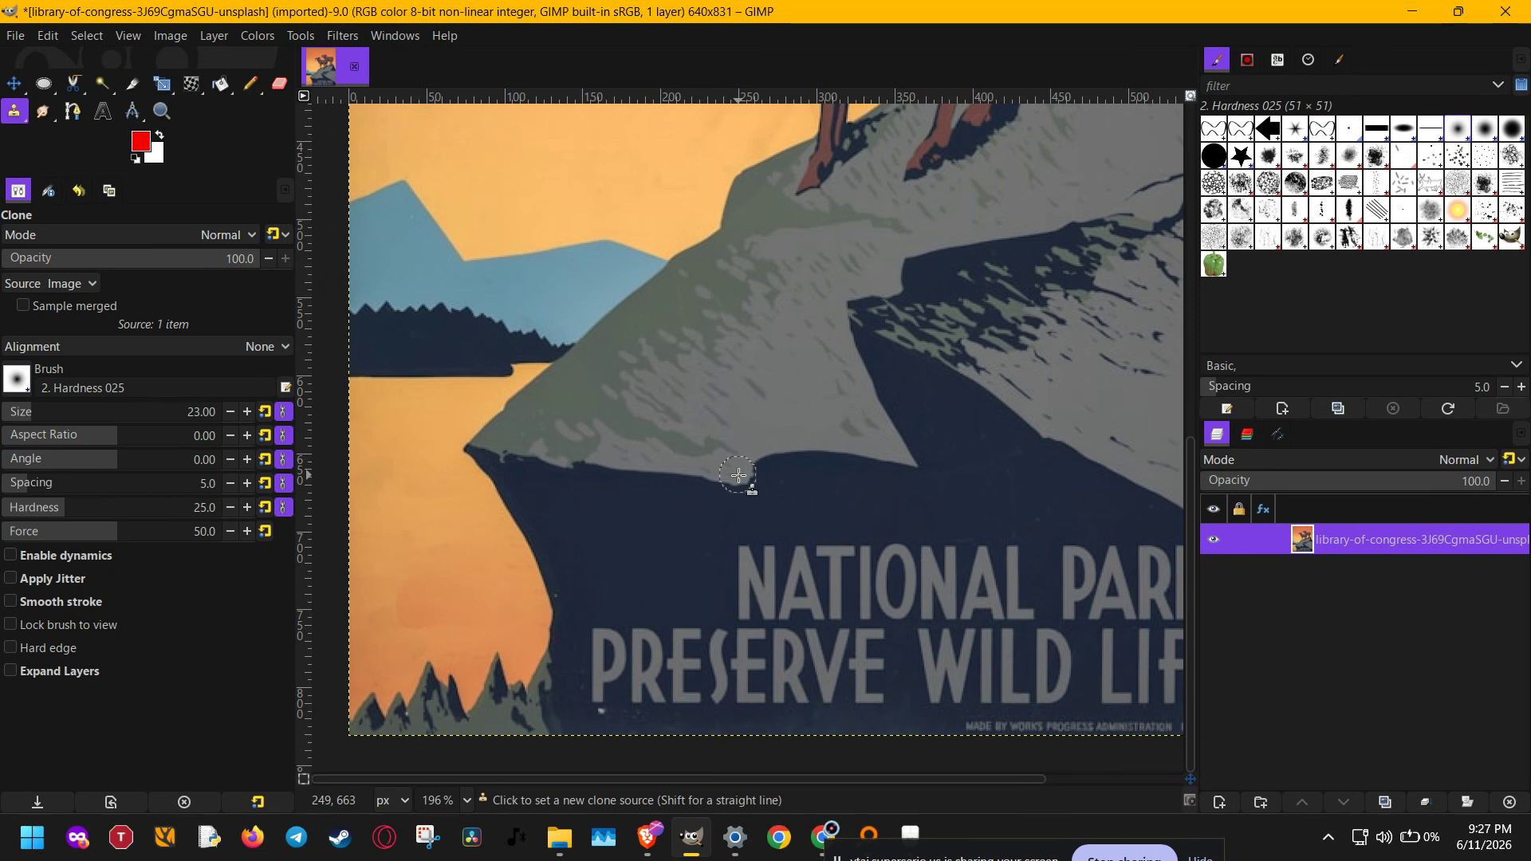
left_click(739, 475, "ctrl")
left_click_drag(679, 554, 554, 504)
mouse_move(648, 548)
left_mouse_down()
mouse_move(574, 543)
mouse_move(660, 565)
mouse_move(561, 531)
mouse_move(591, 554)
mouse_move(393, 539)
mouse_move(658, 569)
mouse_move(562, 519)
mouse_move(526, 529)
mouse_move(569, 519)
mouse_move(524, 535)
mouse_move(539, 506)
mouse_move(535, 527)
mouse_move(526, 512)
mouse_move(401, 524)
mouse_move(506, 495)
mouse_move(490, 479)
mouse_move(497, 437)
mouse_move(494, 497)
left_mouse_up()
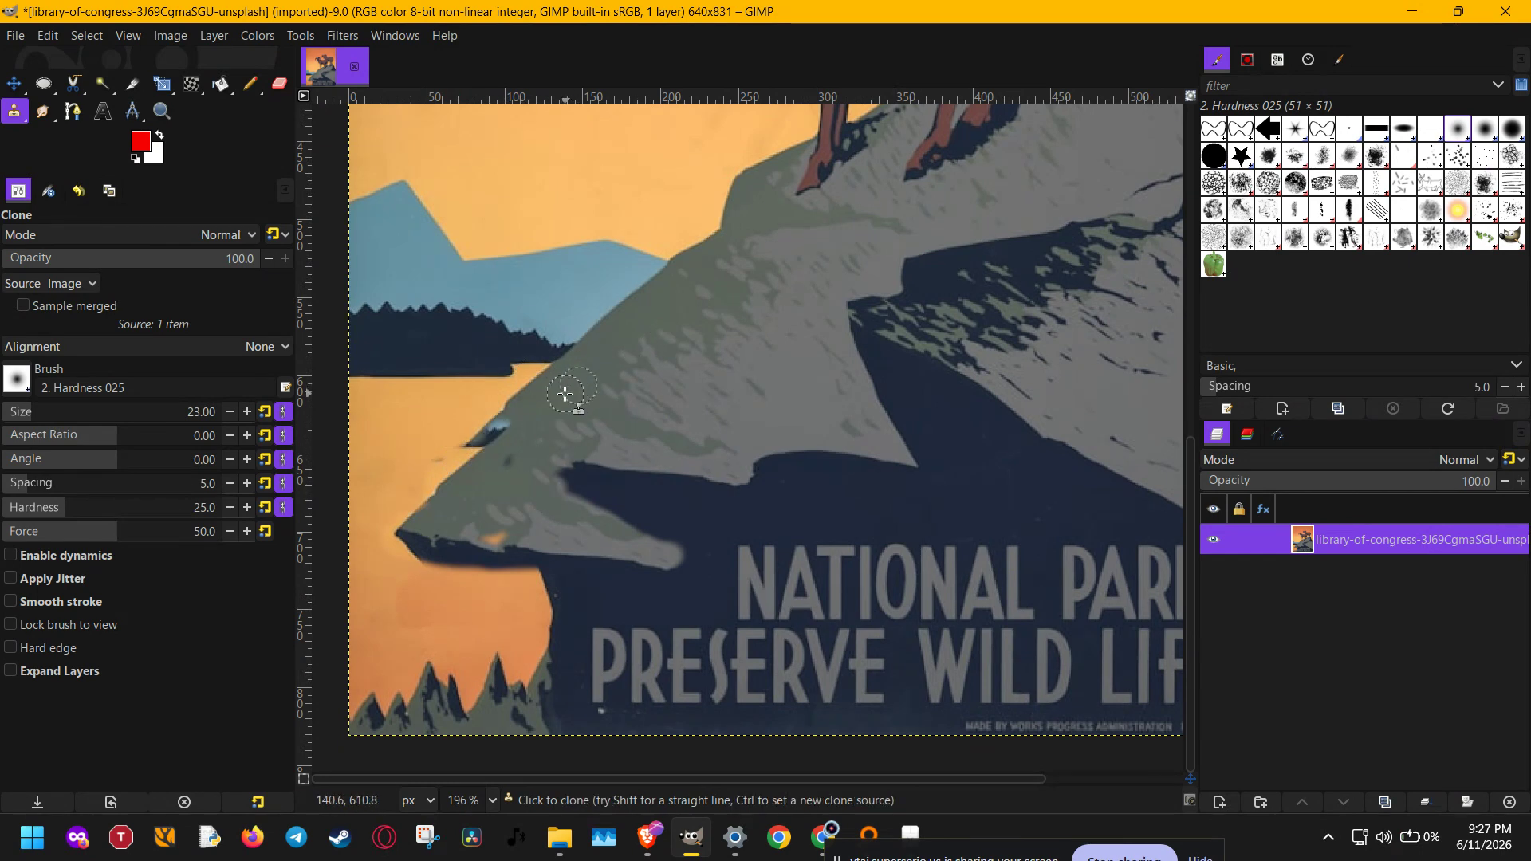
Clone green rock over the blue patch on the extended ledge's upper edge and sample a new source just below it.
left_click_drag(508, 441, 497, 457)
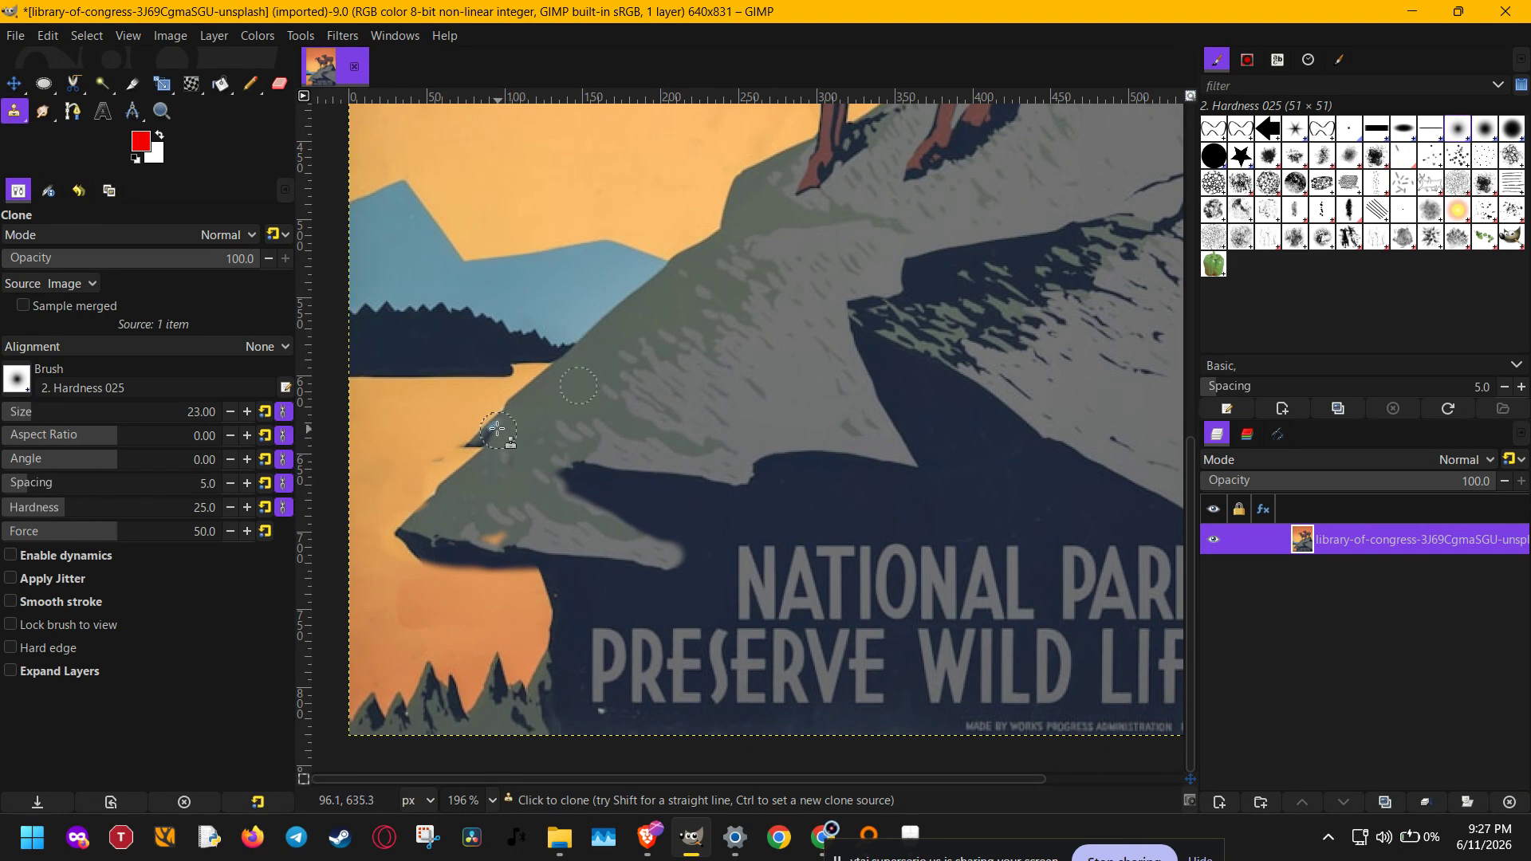
key("ctrl")
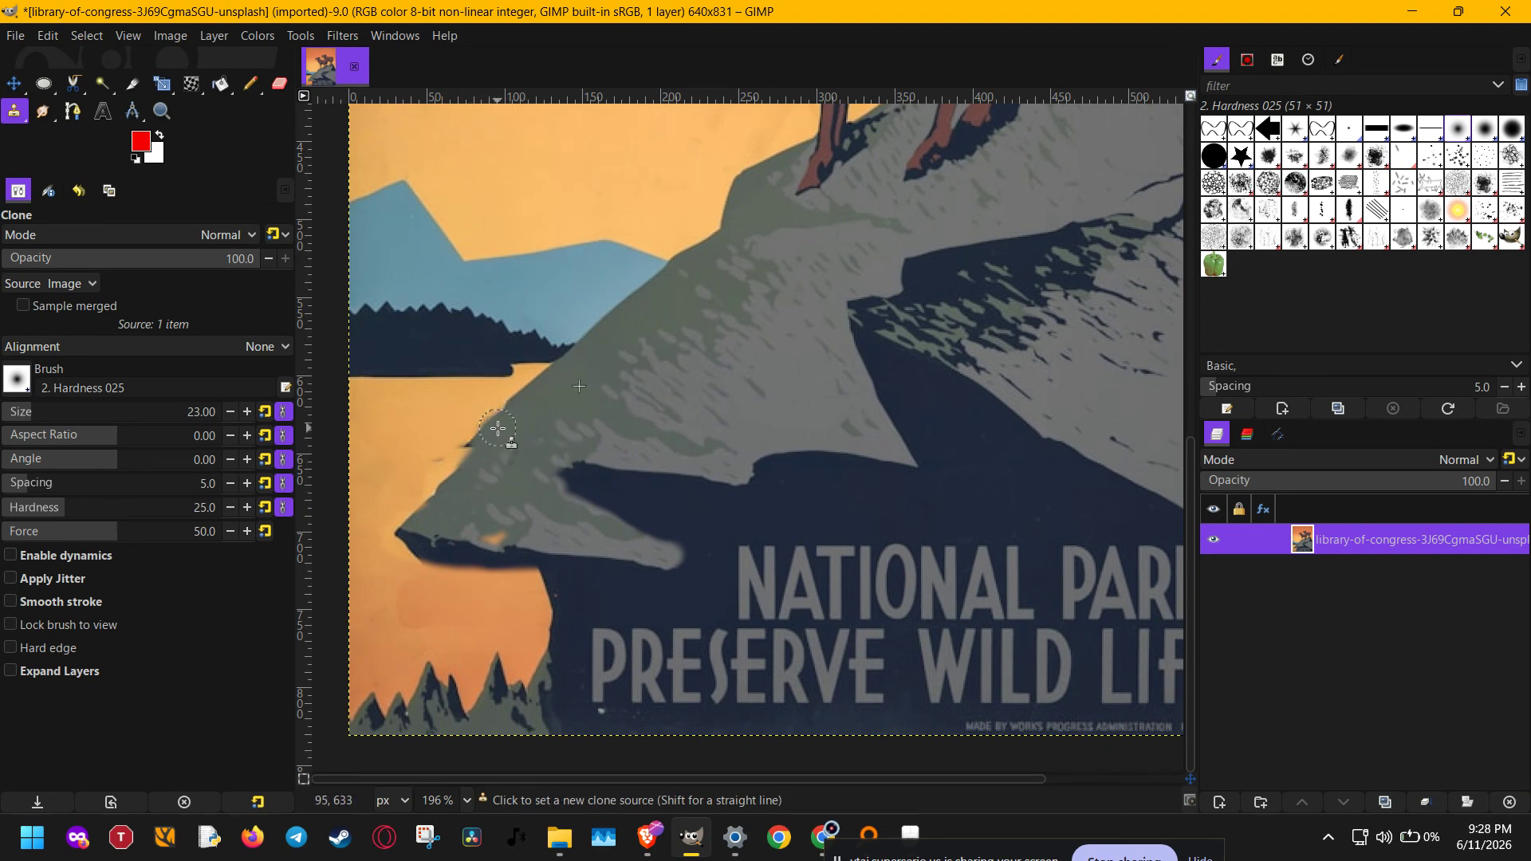
left_click(474, 479, "ctrl")
scroll(599, 446, "down", 5)
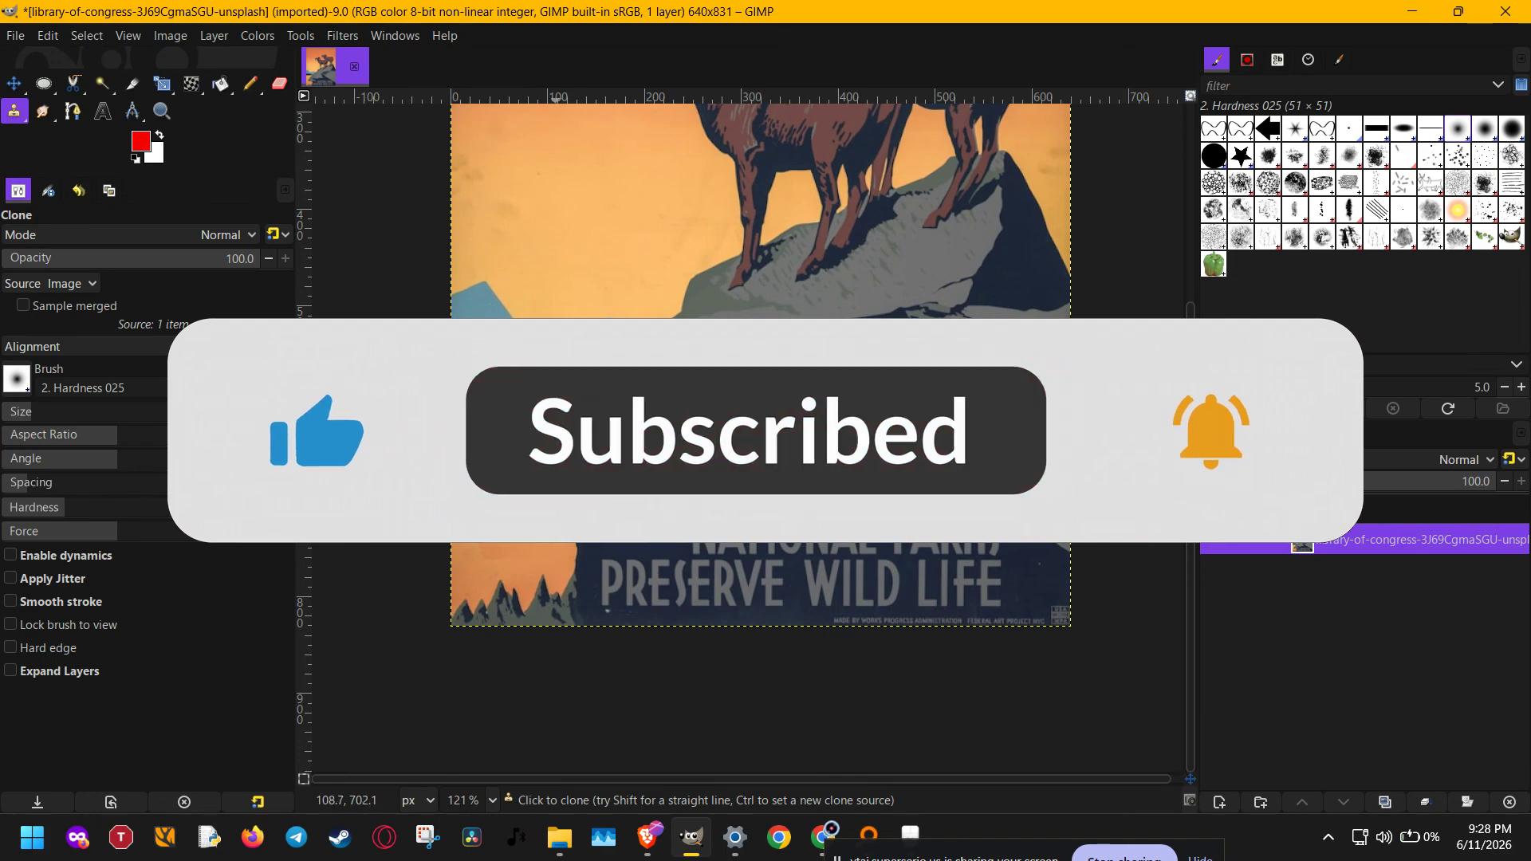
scroll(561, 508, "down", 2)
scroll(636, 519, "up", 4)
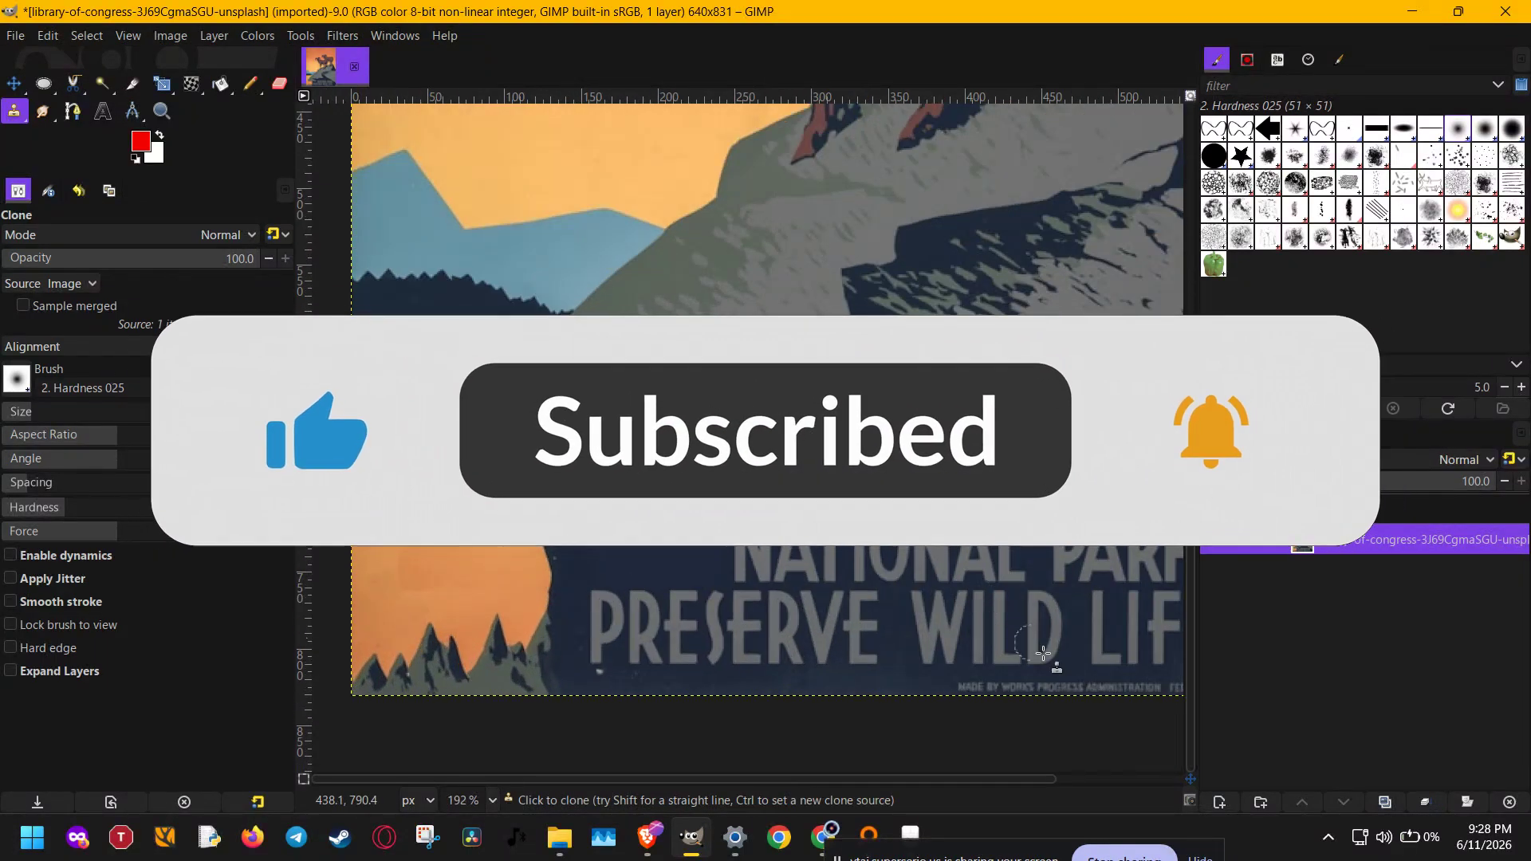